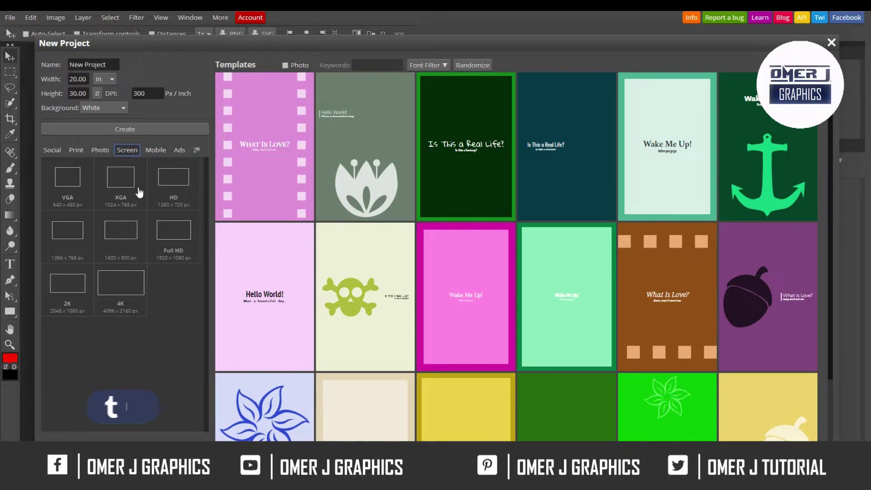
# Step: Try the HD and 4K screen presets and the Samsung S5 and iPad Pro 12.9" mobile presets for the new project
pyautogui.click(171, 186)
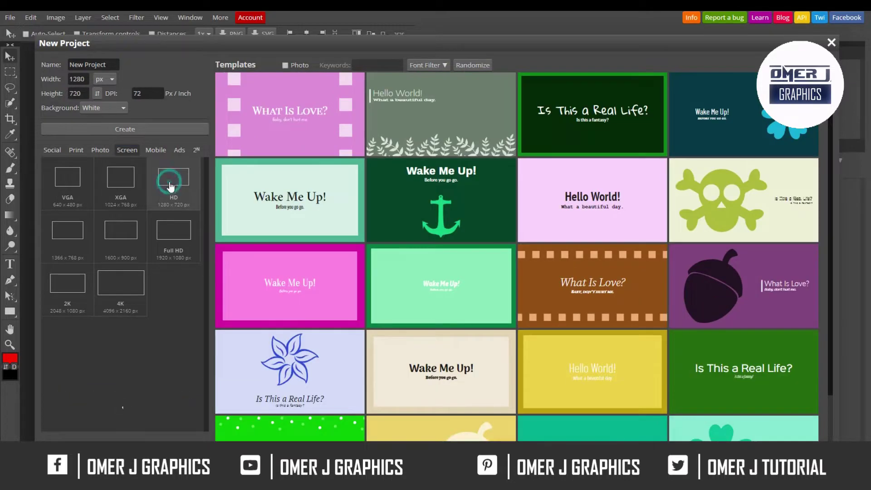
pyautogui.click(131, 287)
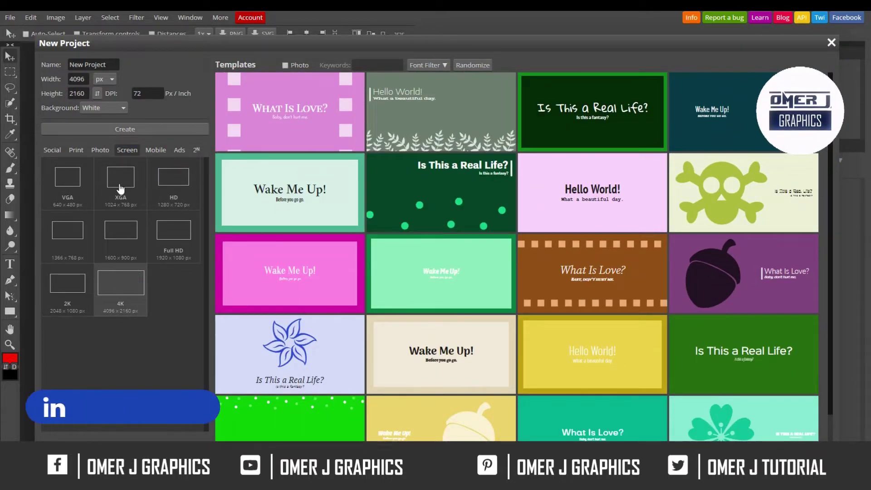
pyautogui.click(155, 150)
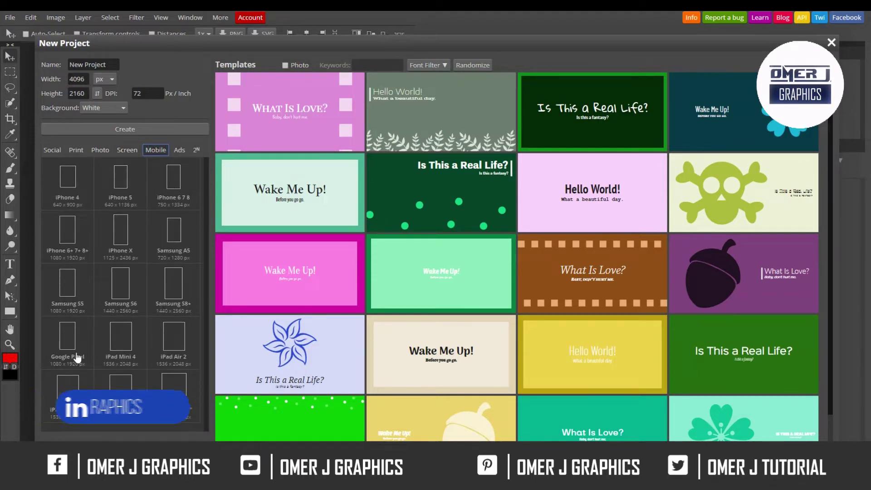
pyautogui.click(56, 293)
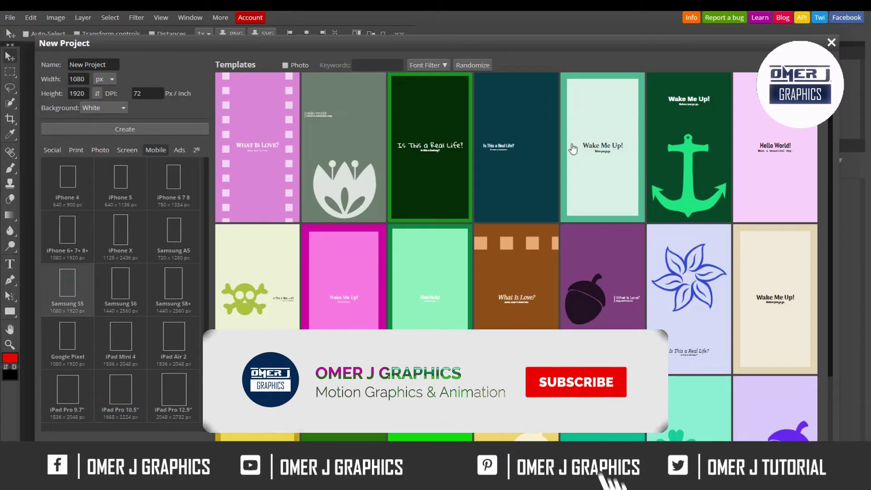
pyautogui.click(169, 394)
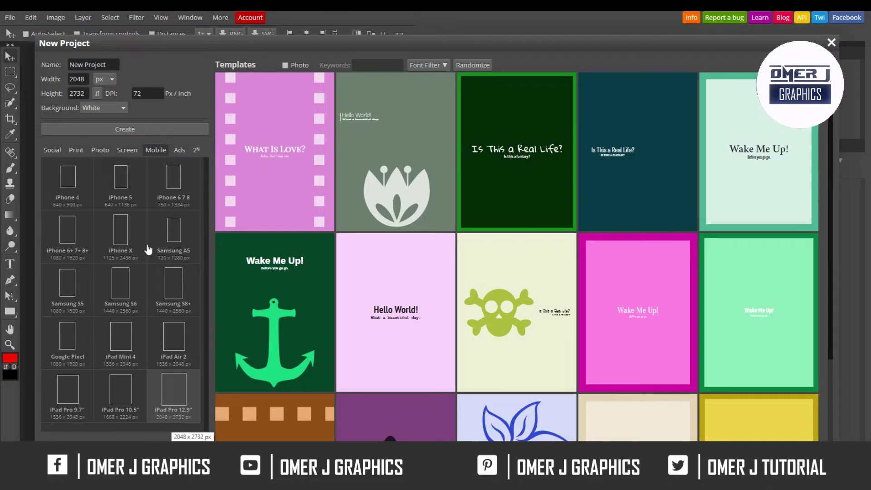
# Step: Try the Small Square, Billboard and Medium Rect ad presets for the new project
pyautogui.click(177, 153)
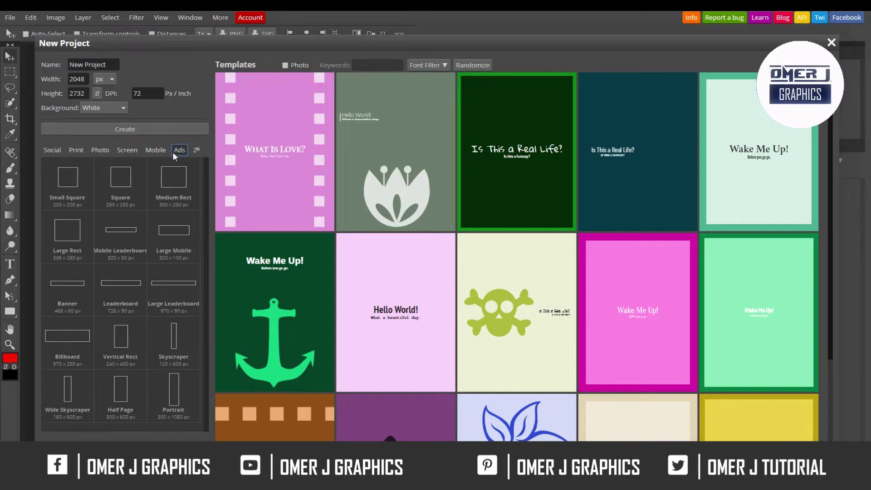
pyautogui.click(63, 182)
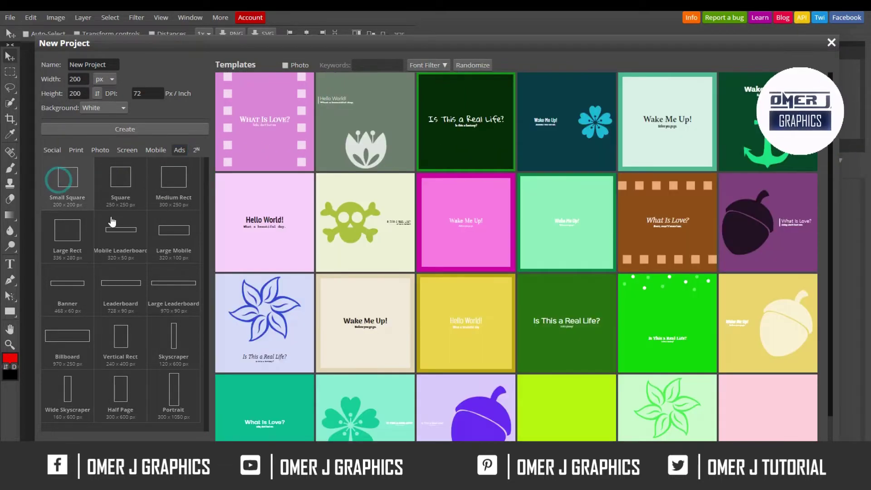
pyautogui.click(87, 339)
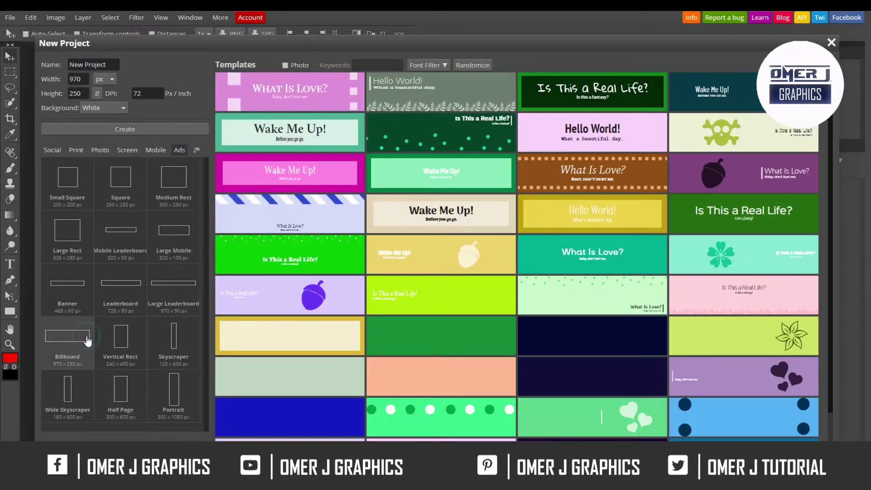
pyautogui.click(164, 179)
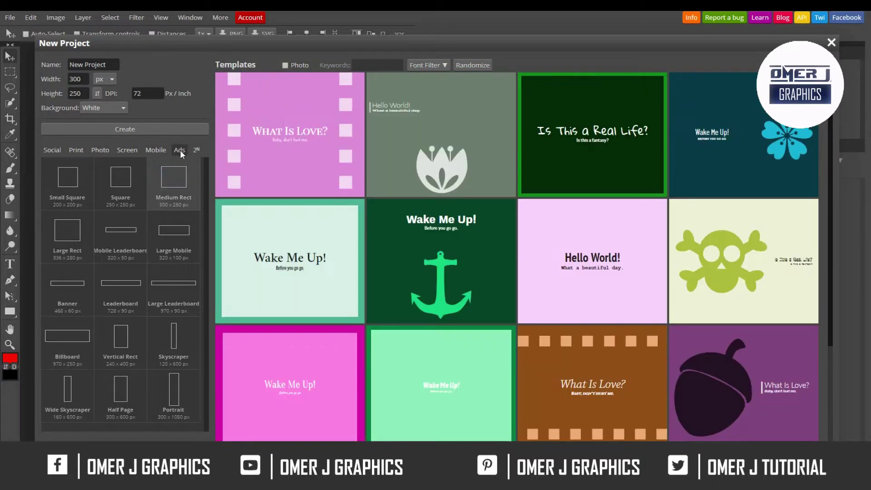
# Step: Try the 4096 x 4096 px power-of-two preset and return to the social media presets
pyautogui.click(197, 150)
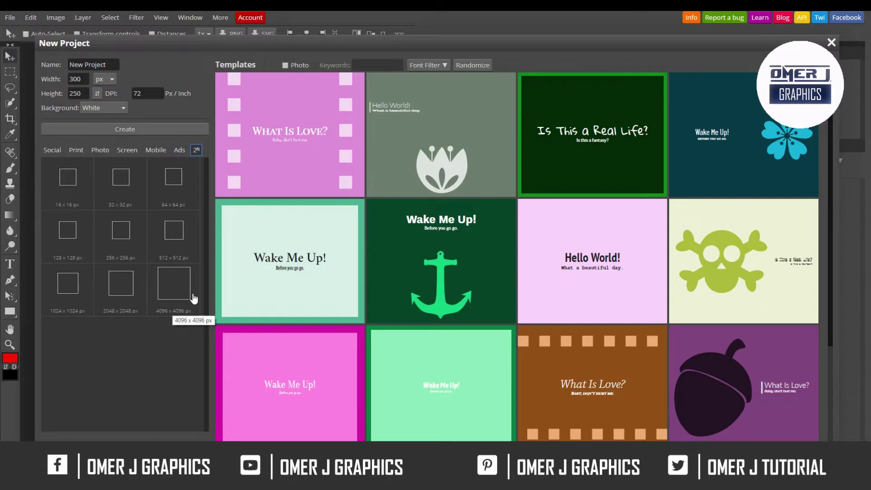
pyautogui.click(177, 298)
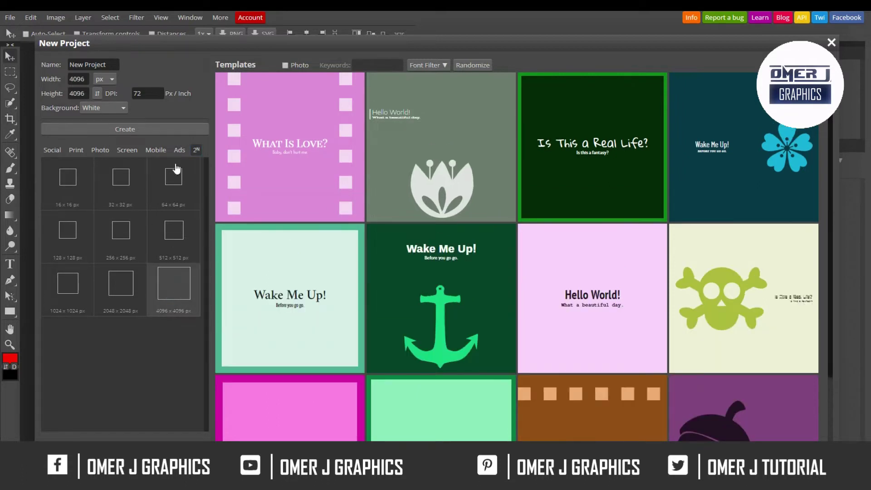
pyautogui.click(52, 150)
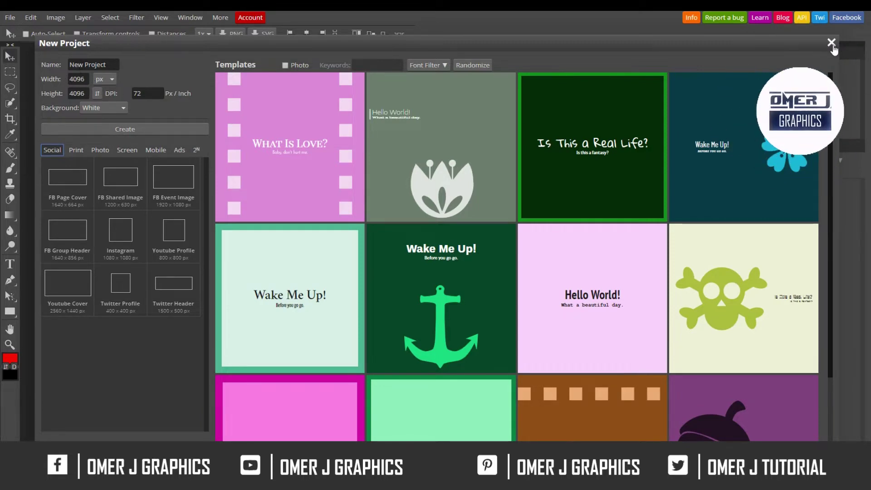
# Step: Set the new project's width and height to 5000 px and its resolution to 100 DPI
pyautogui.click(88, 79)
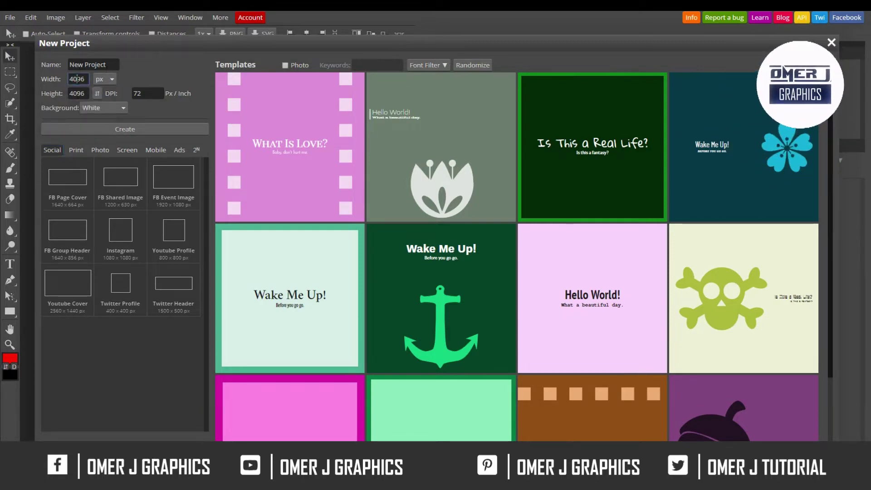
pyautogui.moveTo(2, 86)
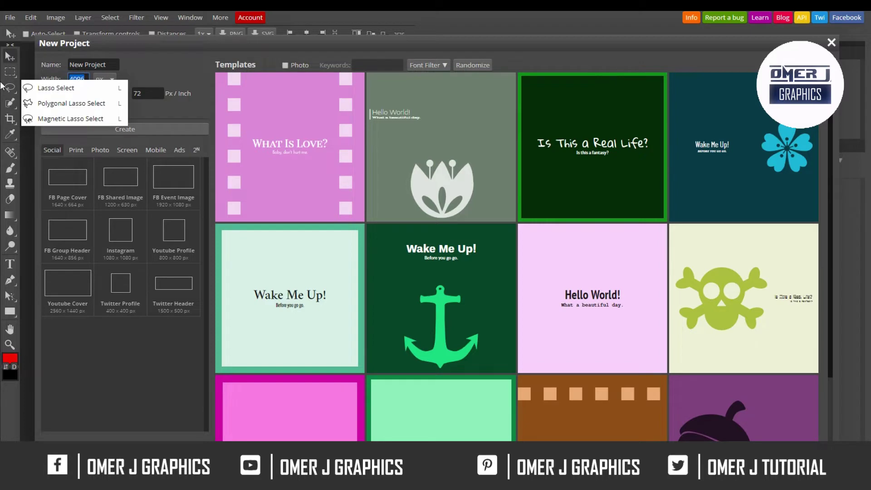
pyautogui.write('5000')
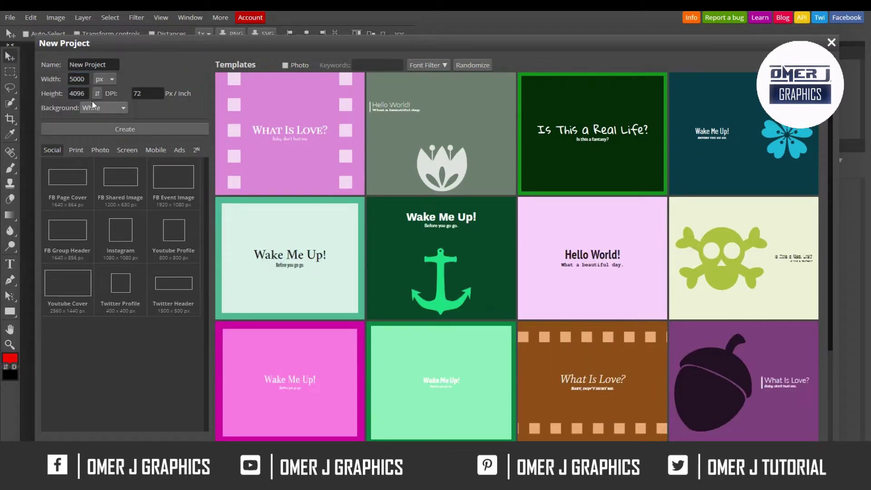
pyautogui.press('Tab')
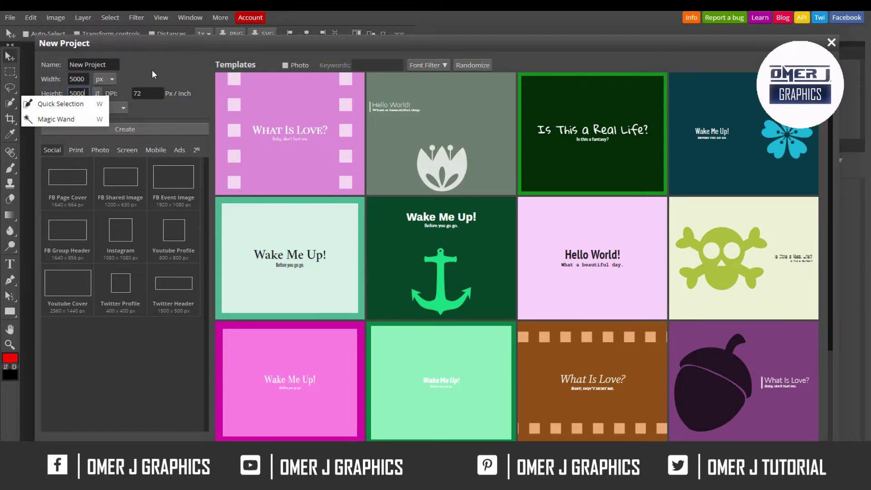
pyautogui.press('Tab')
pyautogui.write('1')
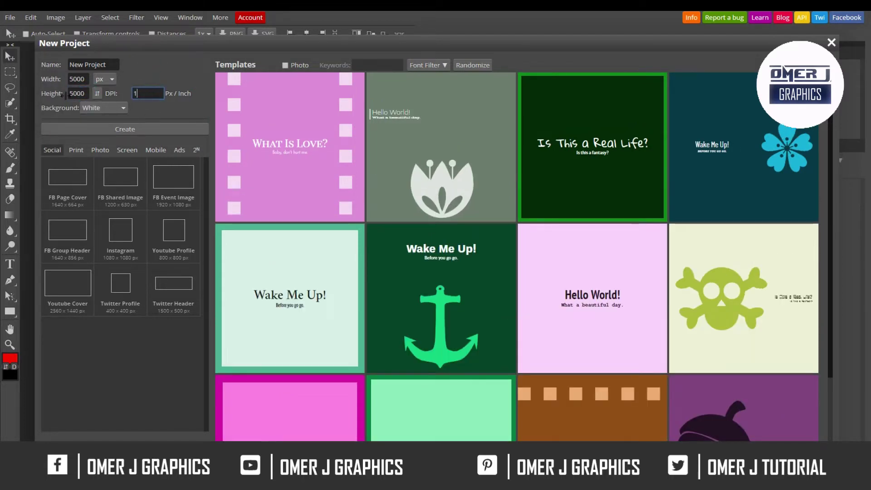
pyautogui.write('00')
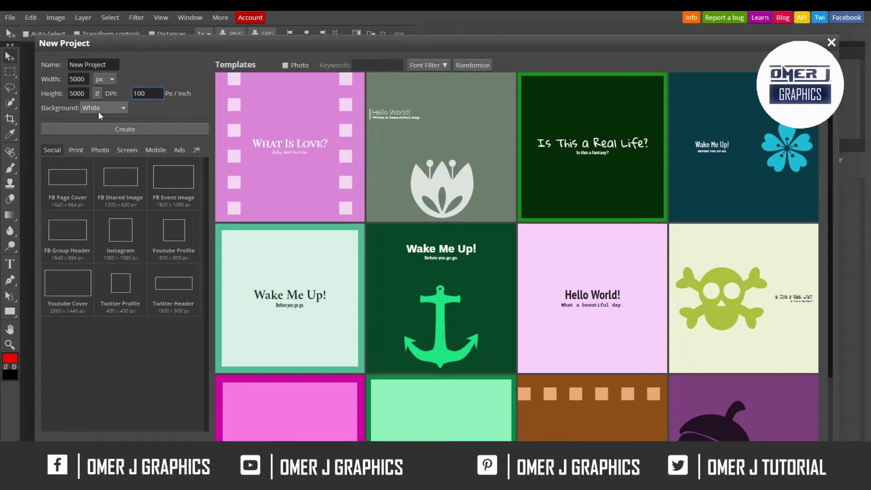
# Step: Choose a transparent background for the new project and create it
pyautogui.click(99, 110)
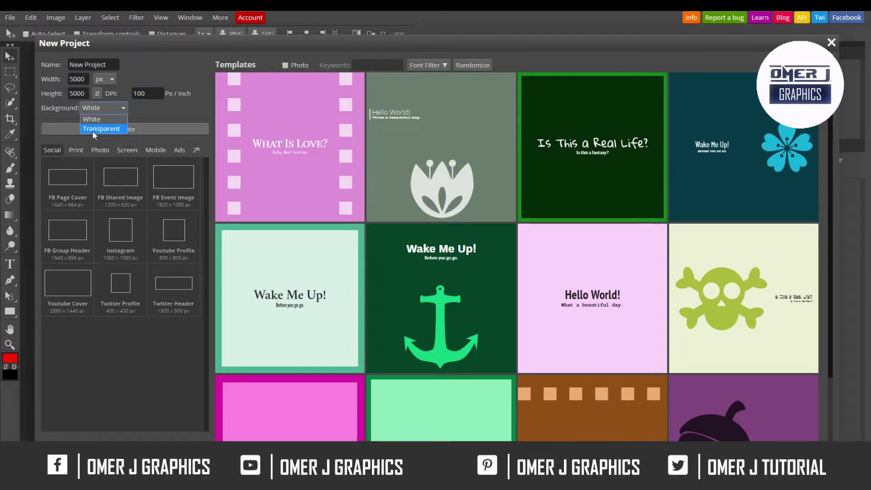
pyautogui.click(92, 131)
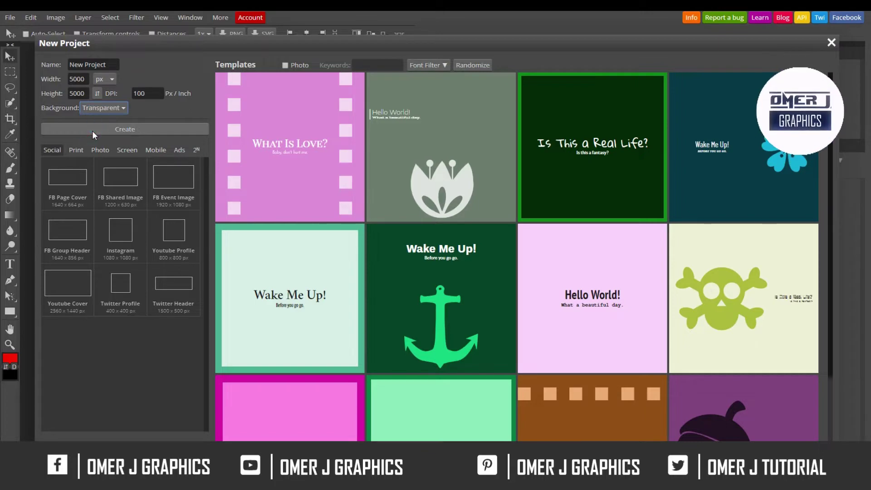
pyautogui.click(137, 130)
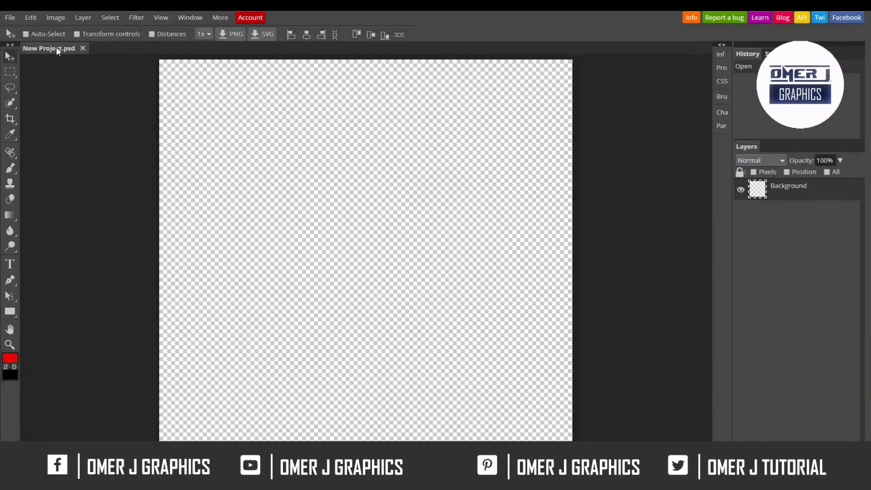
pyautogui.moveTo(55, 47); pyautogui.dragTo(104, 96)
# Step: Create a second 5000 x 5000 px project with a white background and compare it with the transparent one
pyautogui.click(10, 18)
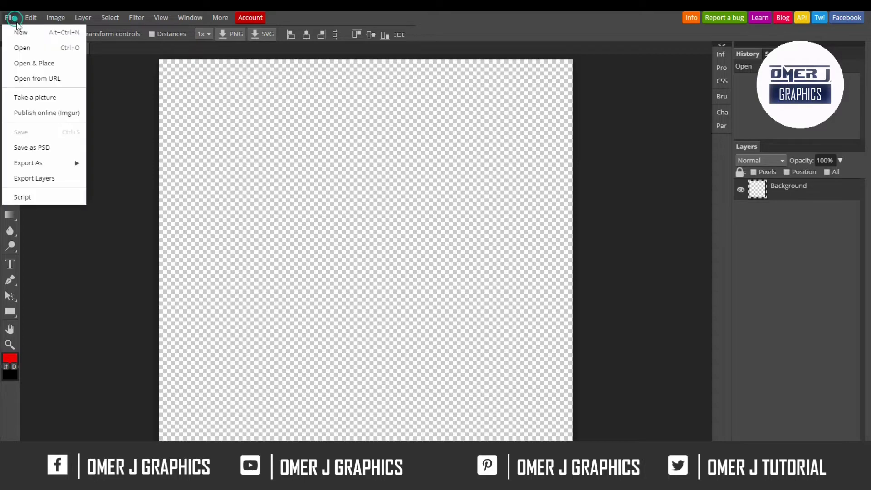
pyautogui.click(18, 32)
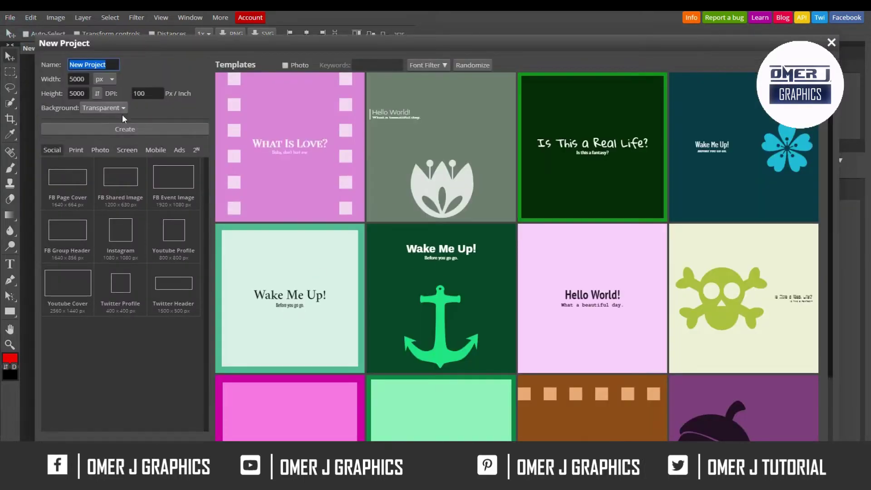
pyautogui.click(101, 107)
pyautogui.click(105, 117)
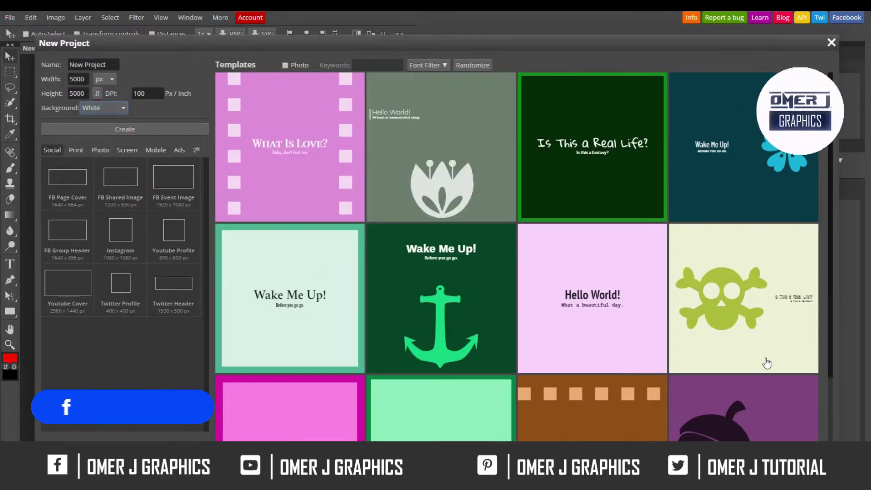
pyautogui.click(129, 127)
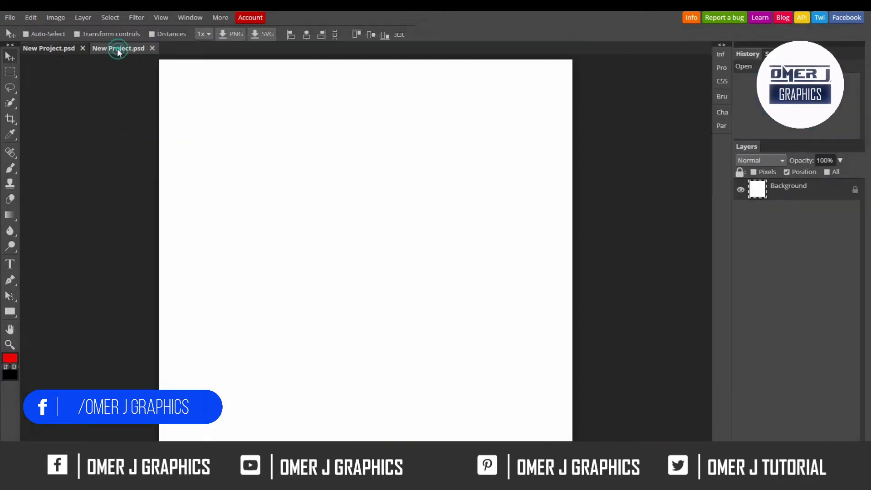
pyautogui.click(50, 47)
pyautogui.click(111, 47)
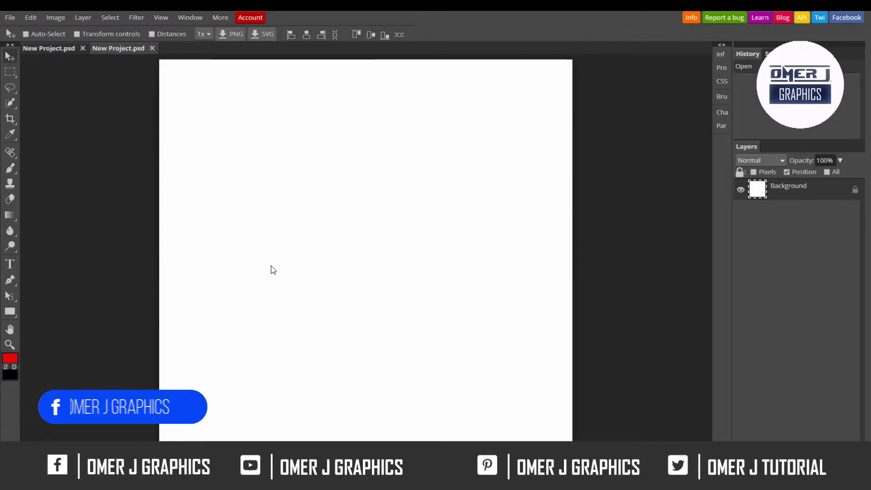
# Step: Add a text layer with the designer's brand name near the middle of the white canvas
pyautogui.rightClick(10, 152)
pyautogui.rightClick(7, 105)
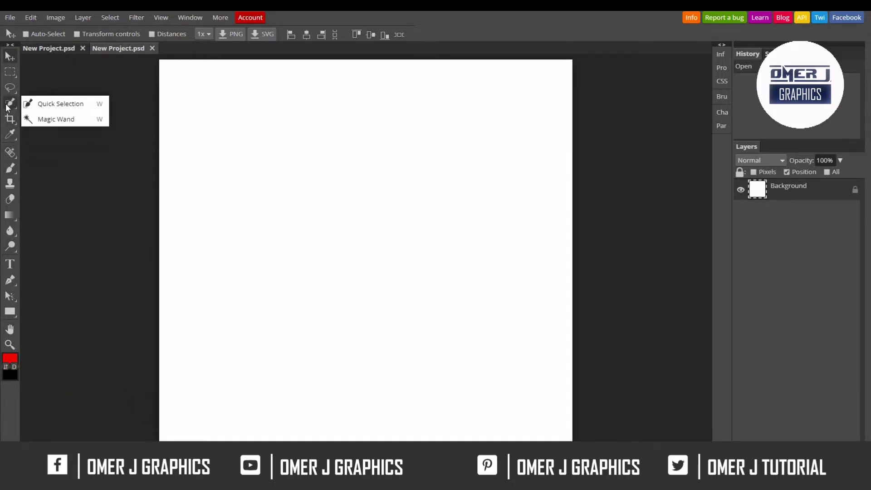
pyautogui.click(9, 267)
pyautogui.click(312, 248)
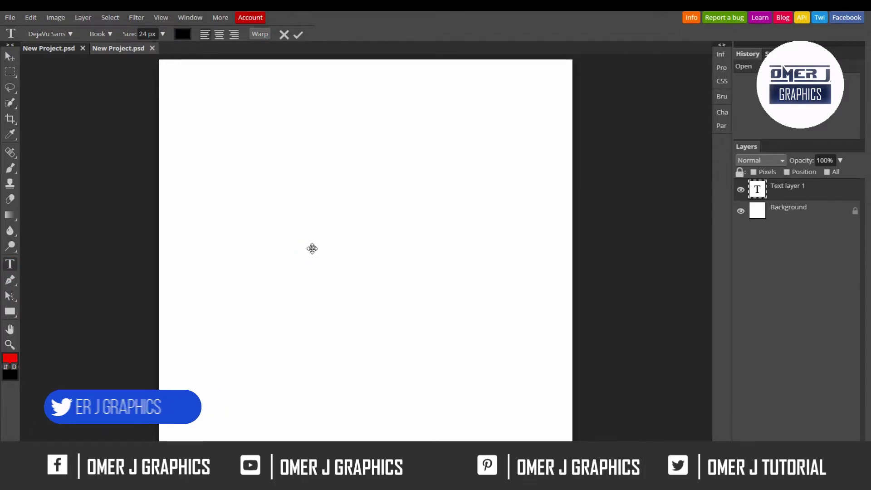
pyautogui.click(311, 249)
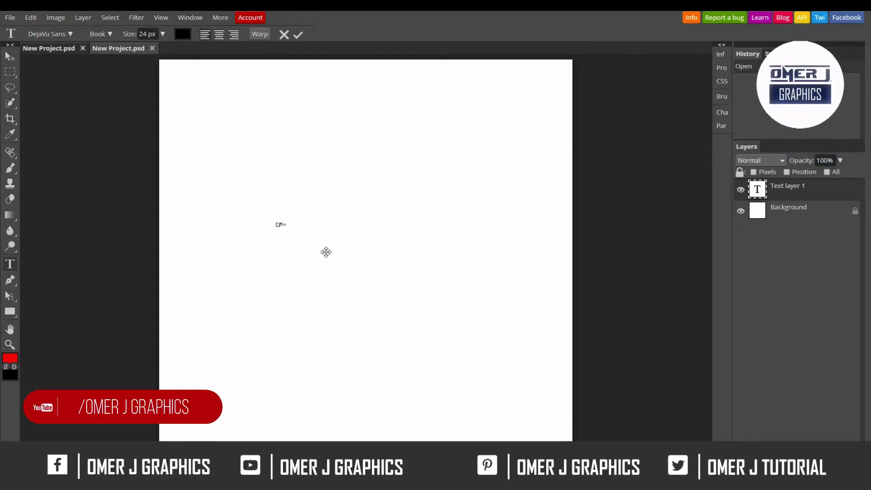
# Step: Set the text's font size to 300 px and move it to the middle of the canvas
pyautogui.click(164, 34)
pyautogui.moveTo(142, 49); pyautogui.dragTo(183, 61)
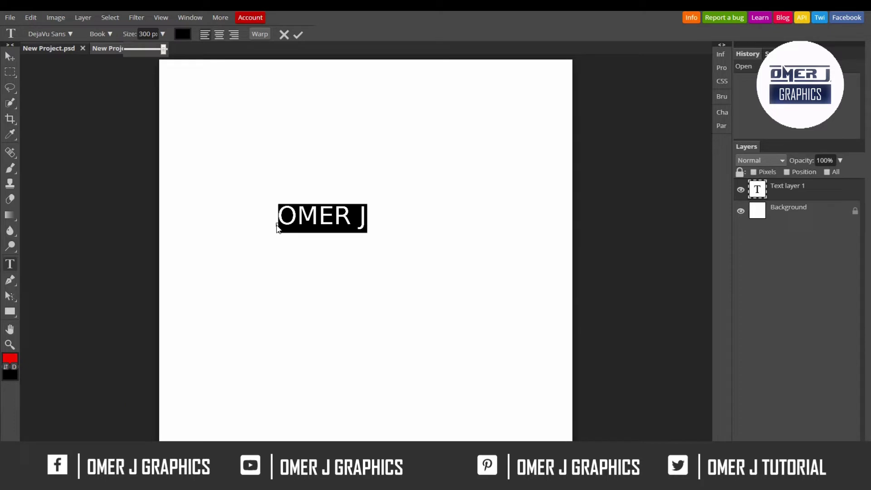
pyautogui.click(276, 224)
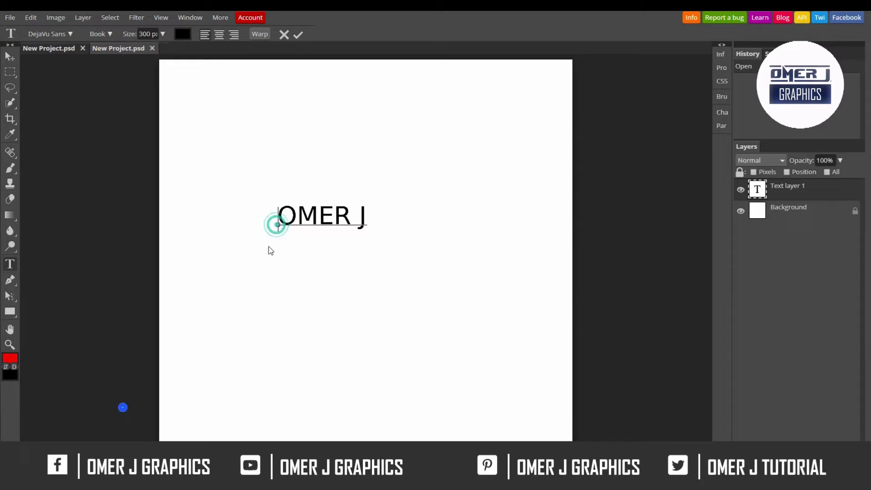
pyautogui.click(8, 58)
pyautogui.moveTo(363, 216); pyautogui.dragTo(409, 261)
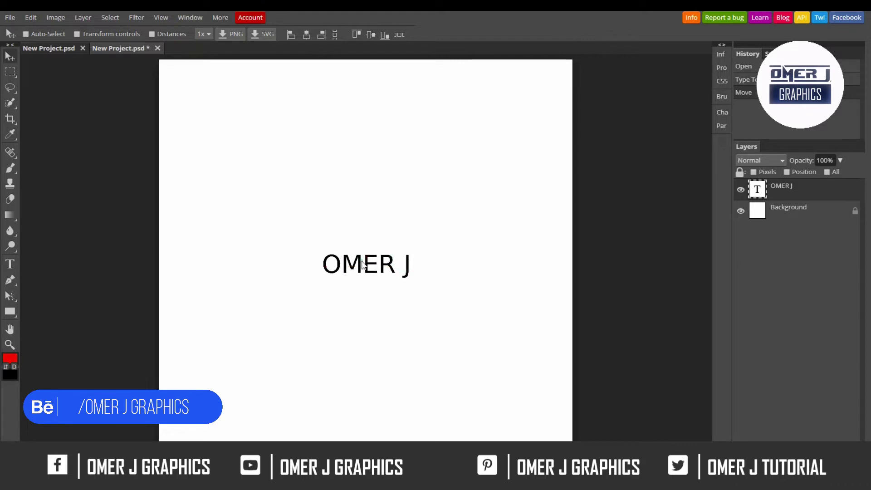
# Step: Select all of the brand-name text on the white canvas and set its font style to Bold
pyautogui.rightClick(5, 81)
pyautogui.click(9, 264)
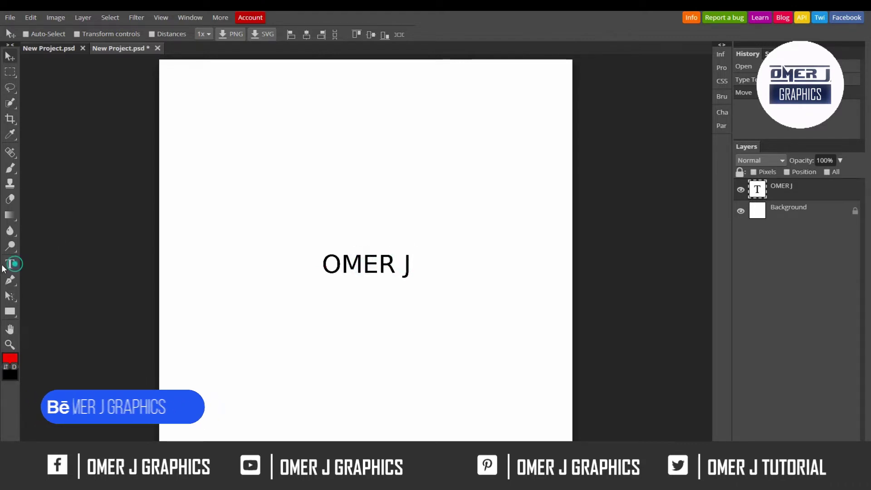
pyautogui.click(10, 263)
pyautogui.click(372, 271)
pyautogui.doubleClick(372, 271)
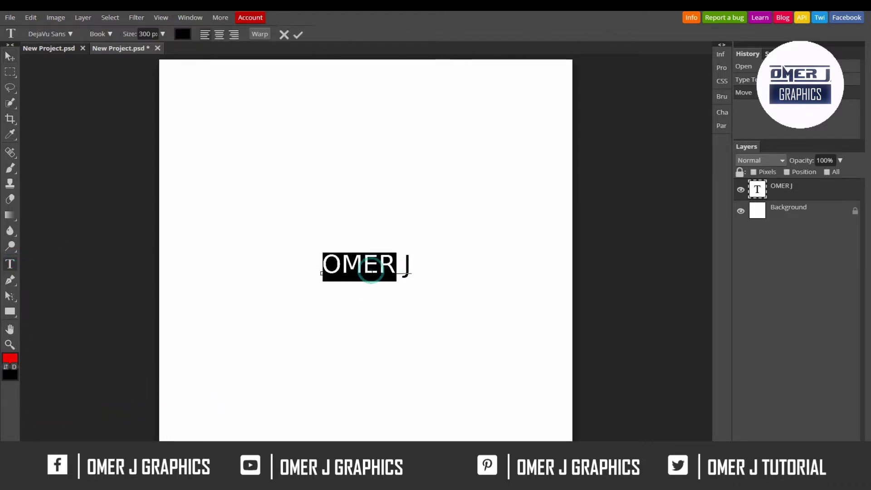
pyautogui.click(370, 268)
pyautogui.hotkey('ctrl', 'a')
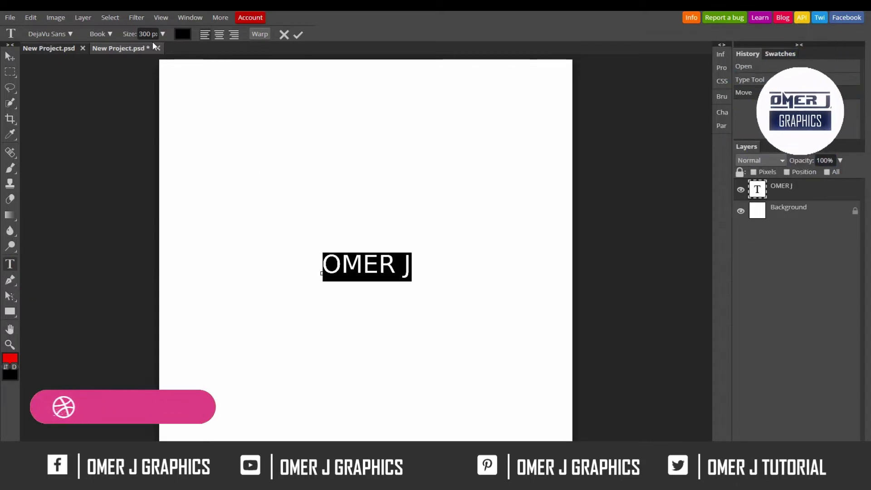
pyautogui.click(109, 34)
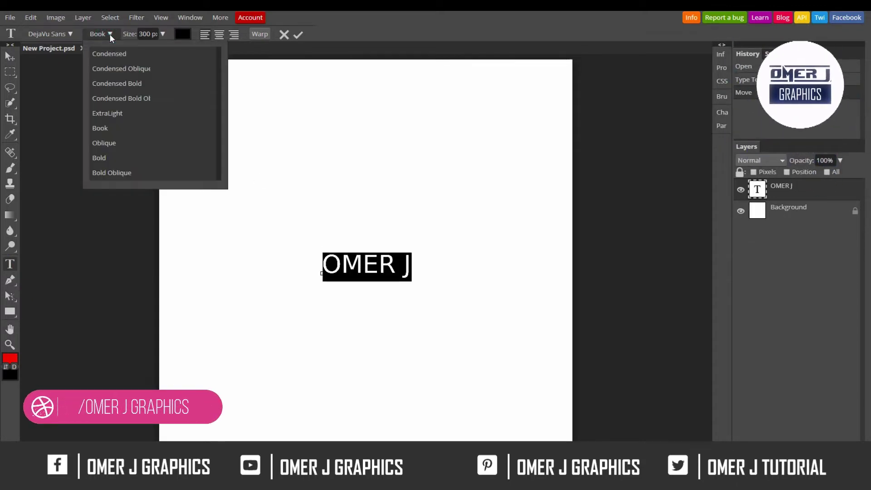
pyautogui.click(107, 158)
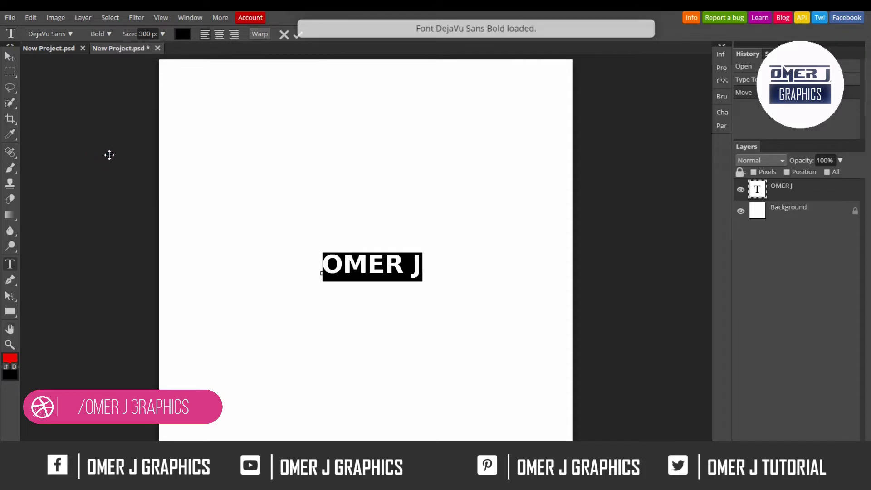
# Step: Try the Digory Doodles font on the selected text
pyautogui.click(70, 34)
pyautogui.scroll(-3, 98, 179)
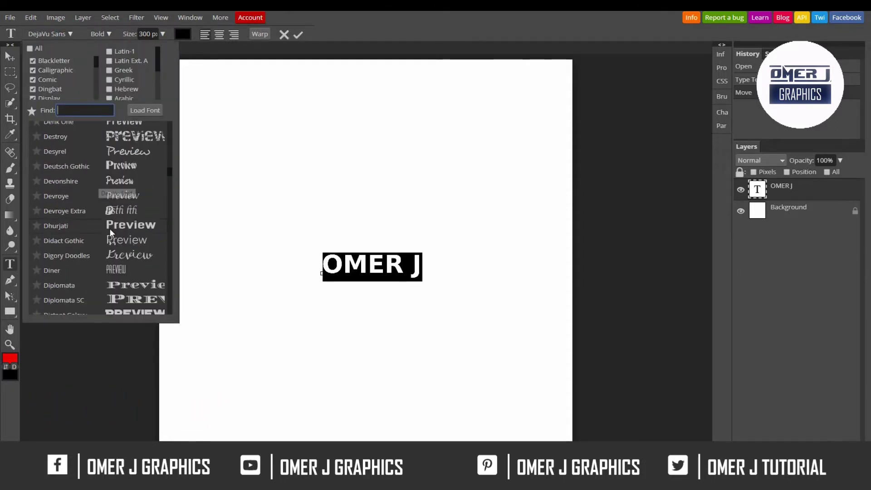
pyautogui.click(127, 254)
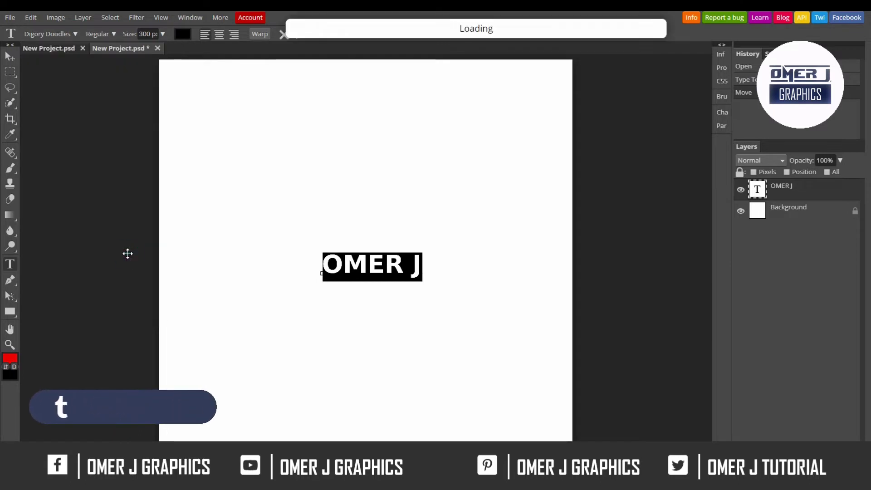
# Step: Change the selected text's font to Duplexide
pyautogui.click(72, 32)
pyautogui.scroll(-5, 93, 224)
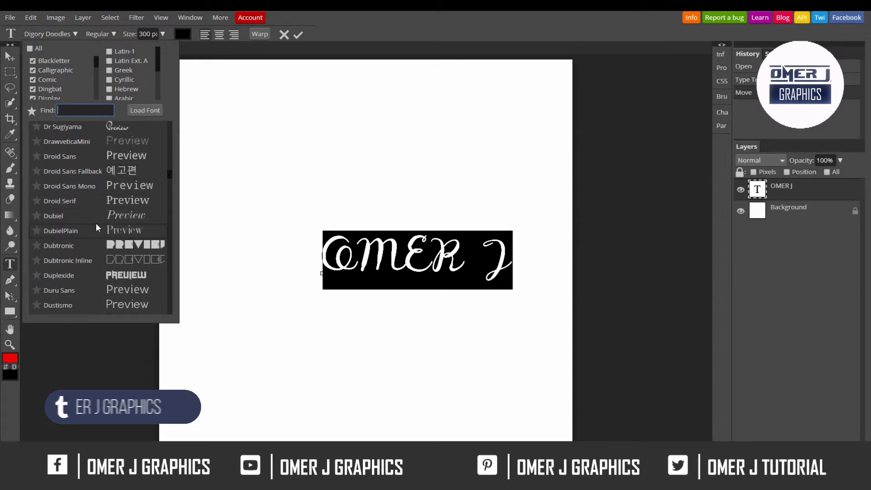
pyautogui.scroll(-1, 92, 204)
pyautogui.scroll(-3, 93, 195)
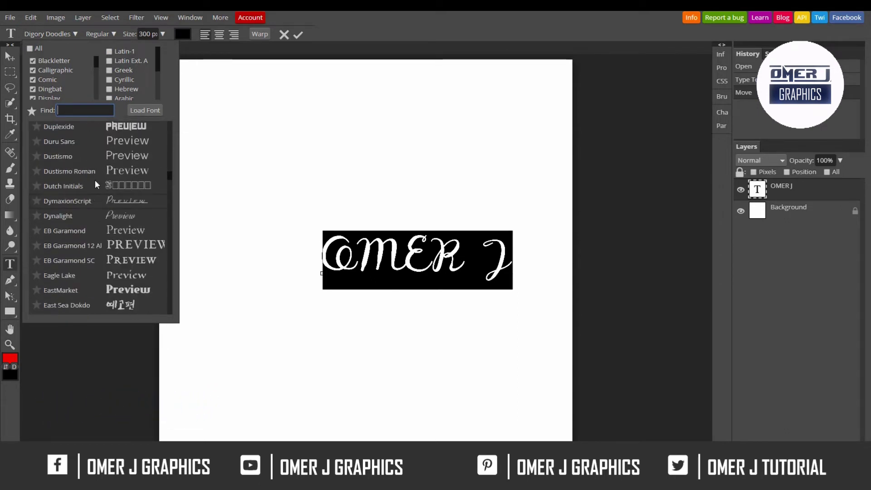
pyautogui.click(113, 130)
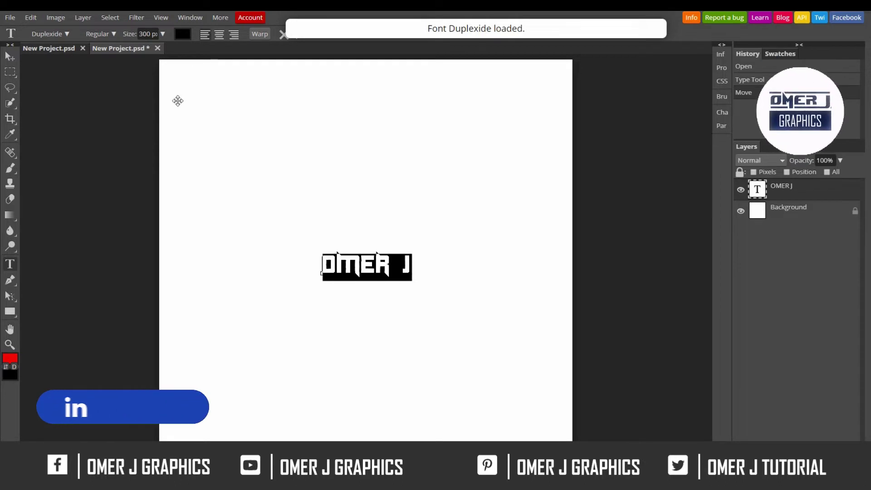
# Step: Set the text's font size to 800 px and move the enlarged text to the middle of the canvas
pyautogui.click(162, 34)
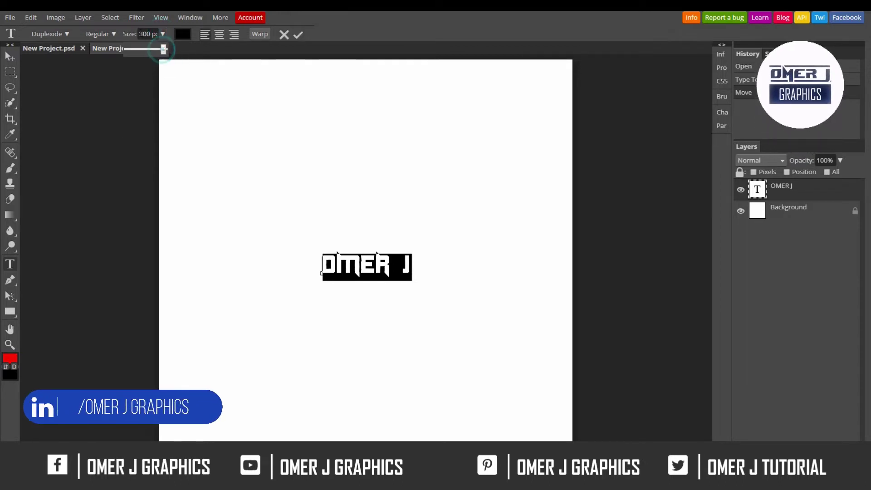
pyautogui.click(140, 33)
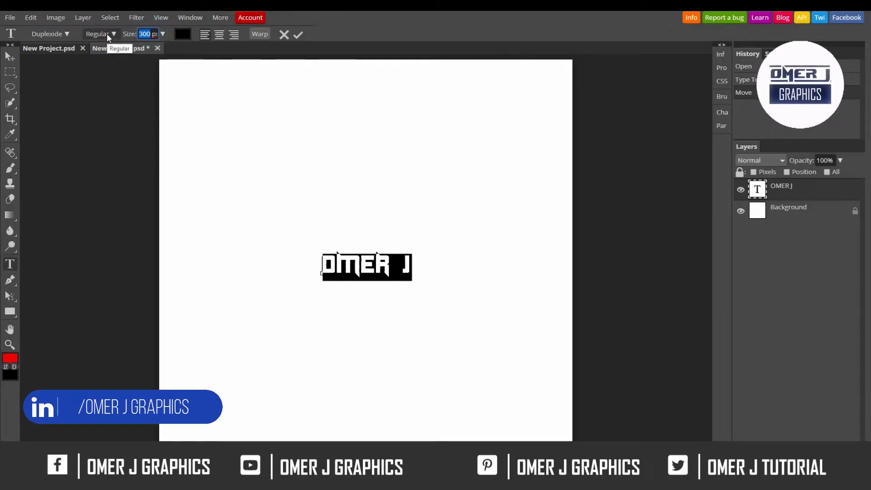
pyautogui.write('800')
pyautogui.press('Return')
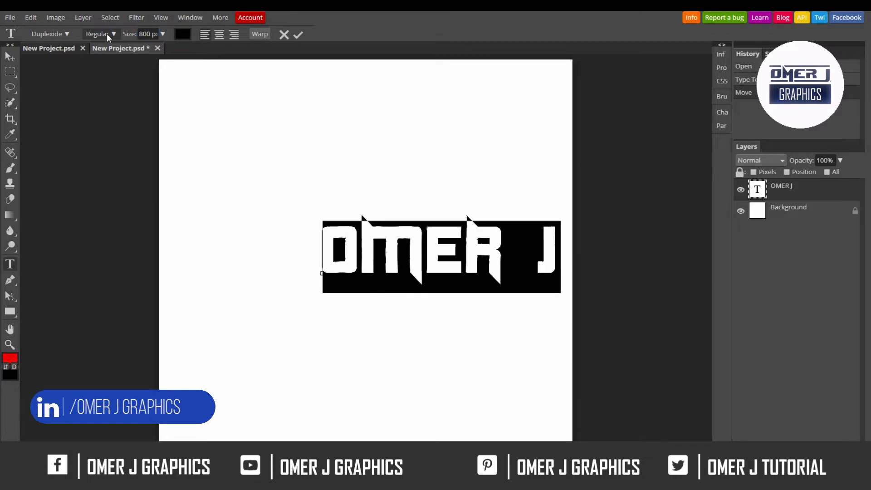
pyautogui.click(10, 56)
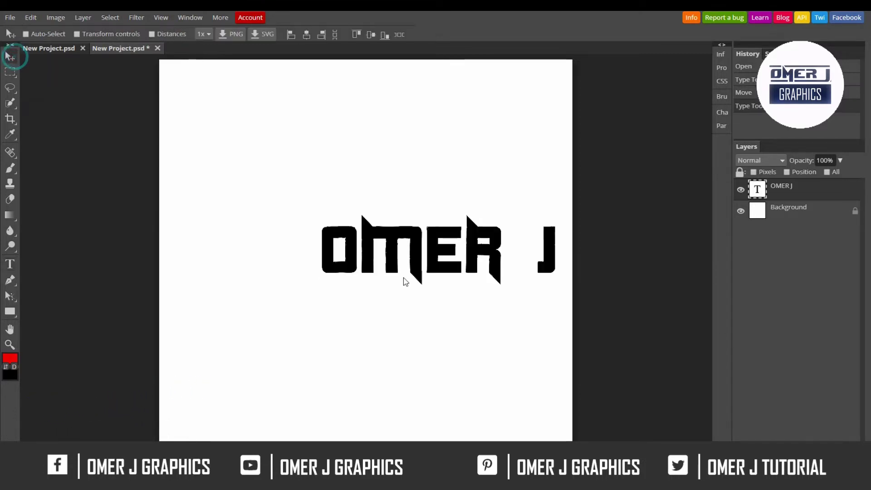
pyautogui.moveTo(370, 256); pyautogui.dragTo(296, 271)
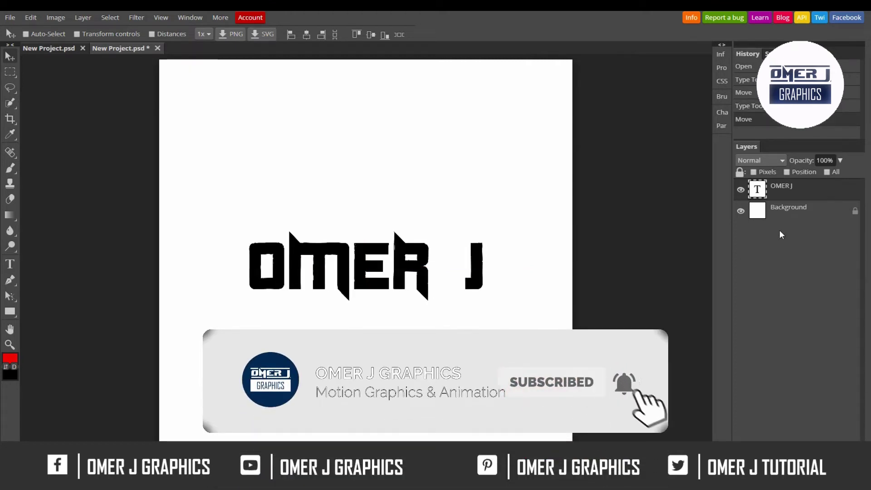
# Step: Change the color of the whole brand-name text to white (ffffff) and commit the text edit
pyautogui.click(768, 188)
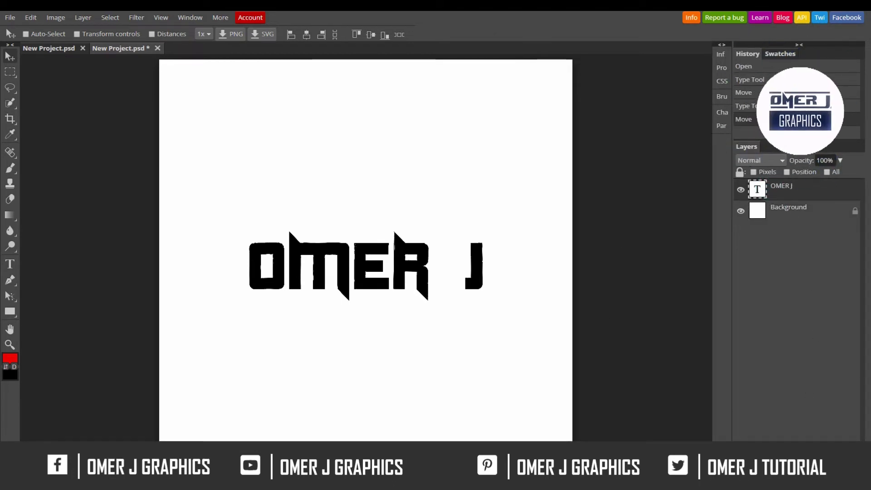
pyautogui.click(370, 269)
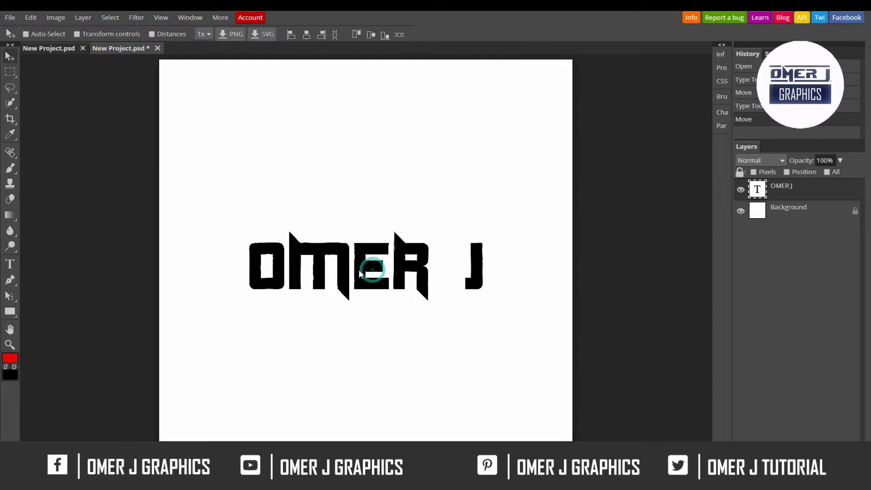
pyautogui.click(10, 264)
pyautogui.click(297, 250)
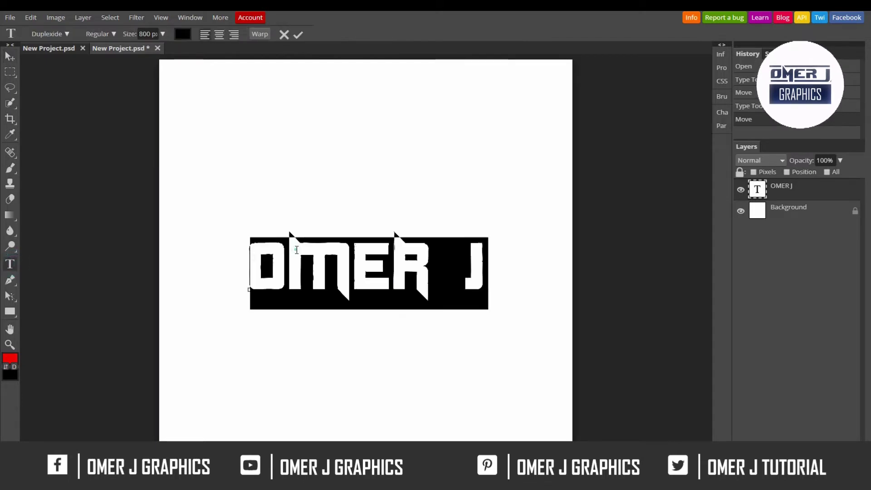
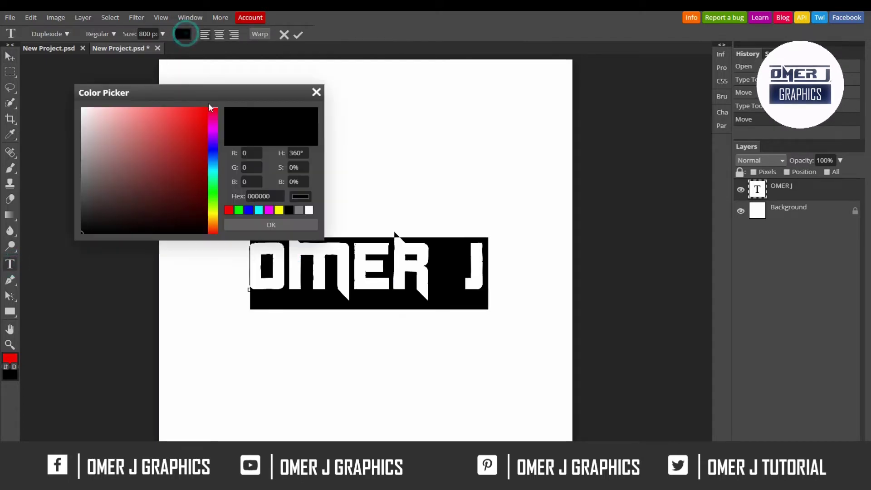
pyautogui.click(309, 209)
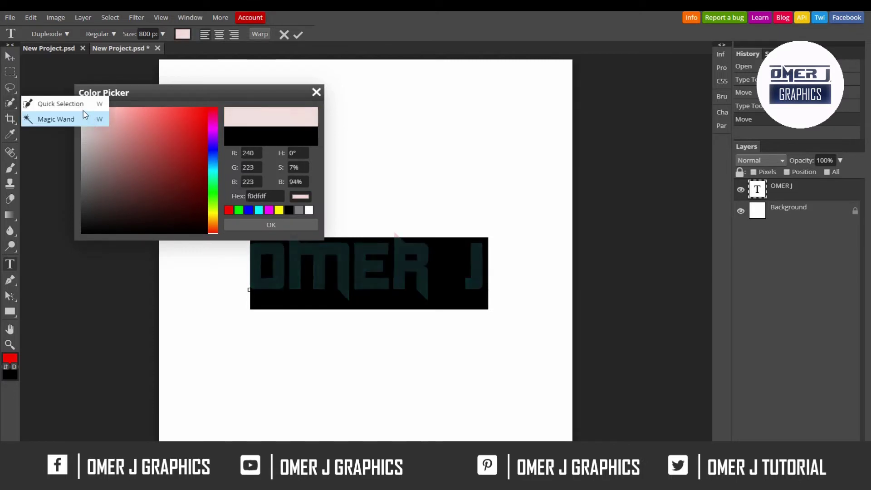
pyautogui.click(168, 90)
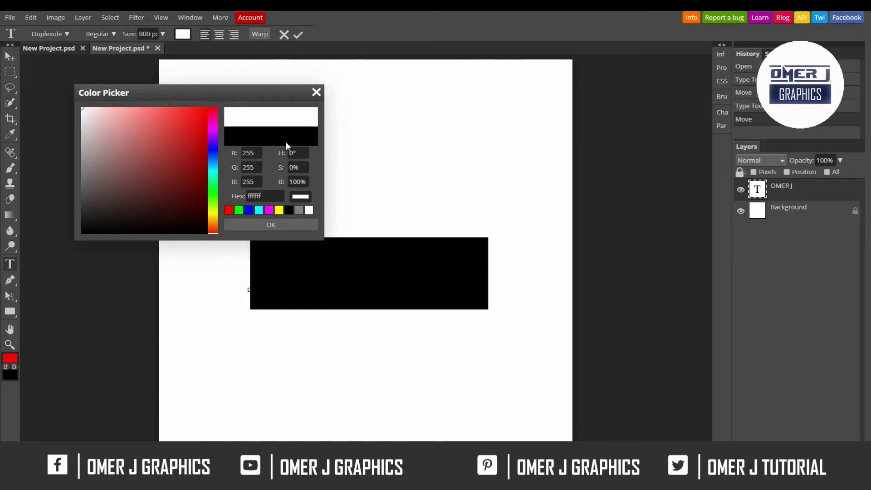
pyautogui.click(272, 225)
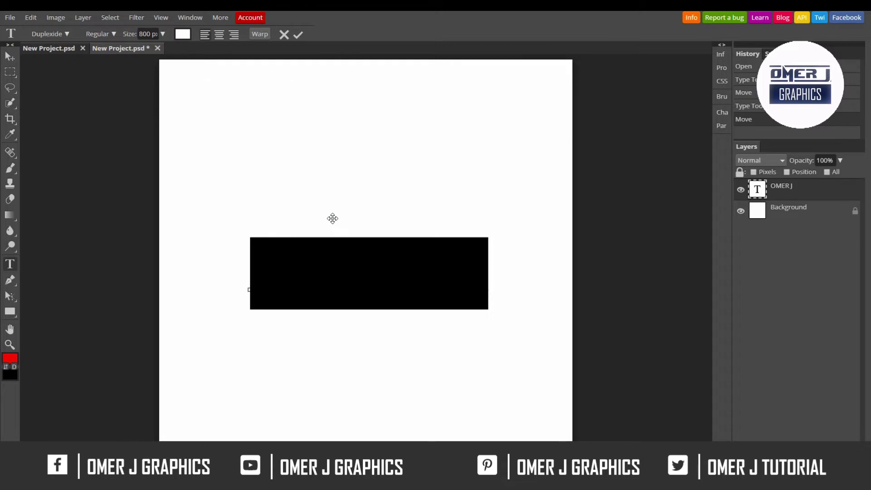
pyautogui.click(790, 209)
# Step: Add a new empty layer and place it between the text layer and the background
pyautogui.click(802, 191)
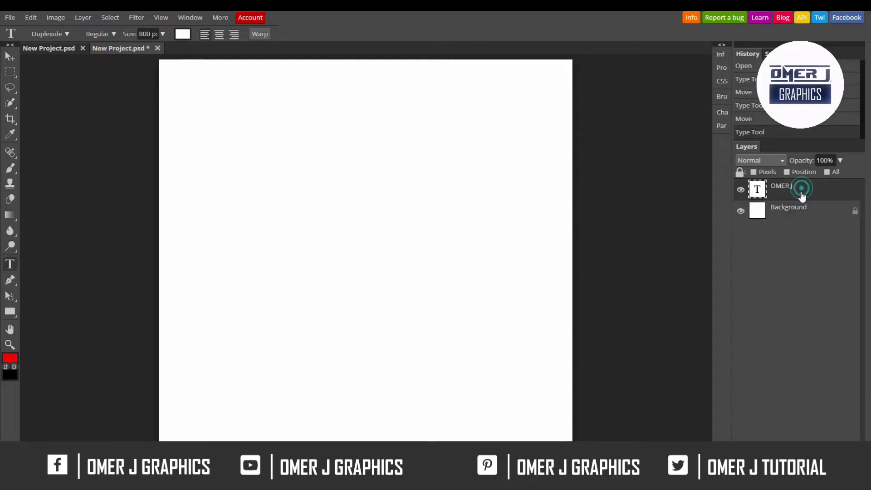
pyautogui.hotkey('ctrl', 'shift', 'n')
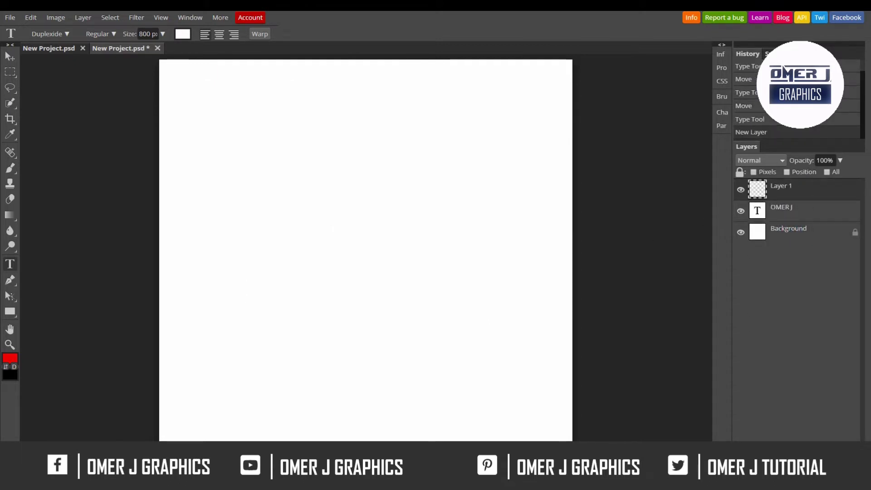
pyautogui.moveTo(796, 211); pyautogui.dragTo(790, 215)
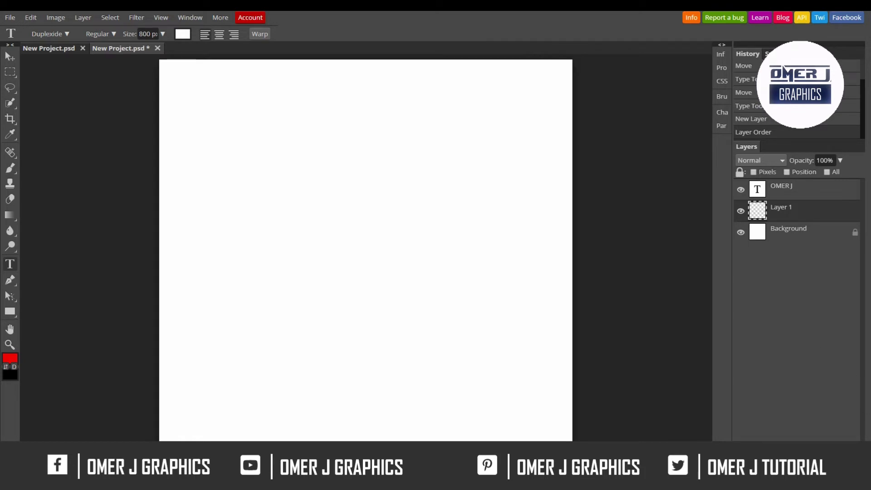
# Step: Add a Solid Color Fill layer beneath the text and set its color to black (000000)
pyautogui.click(801, 481)
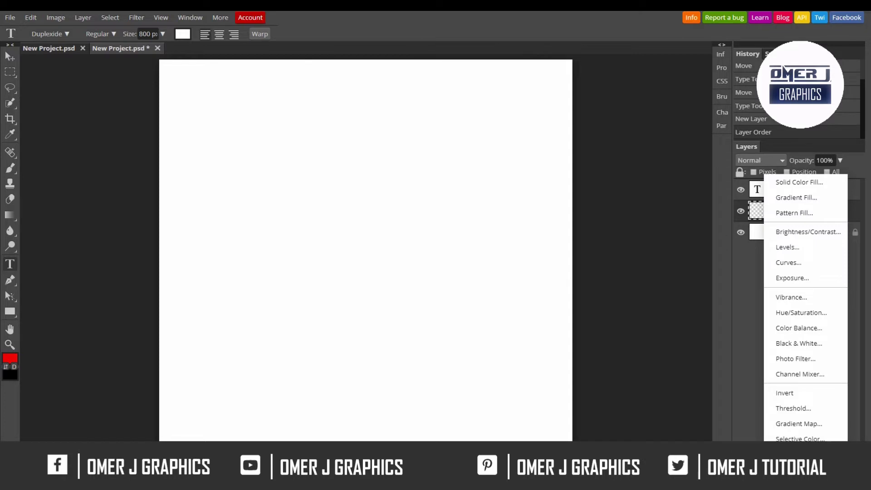
pyautogui.click(800, 183)
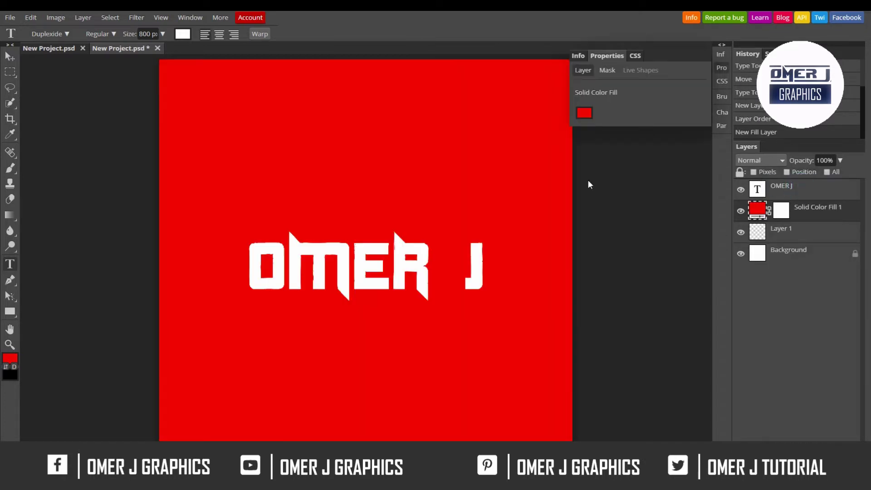
pyautogui.click(586, 116)
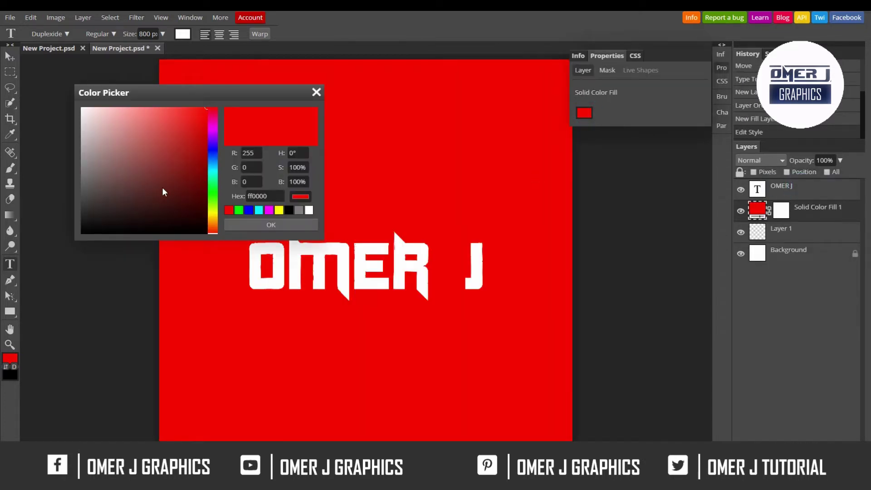
pyautogui.moveTo(162, 188); pyautogui.dragTo(21, 253)
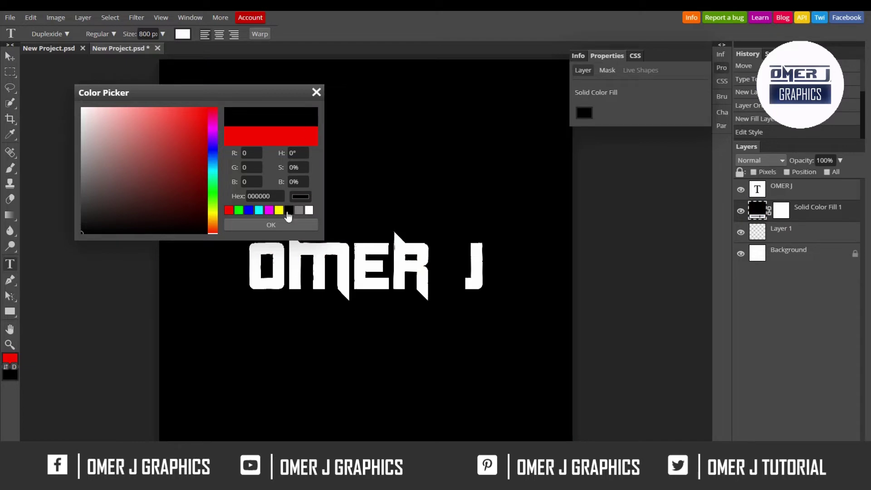
pyautogui.click(285, 228)
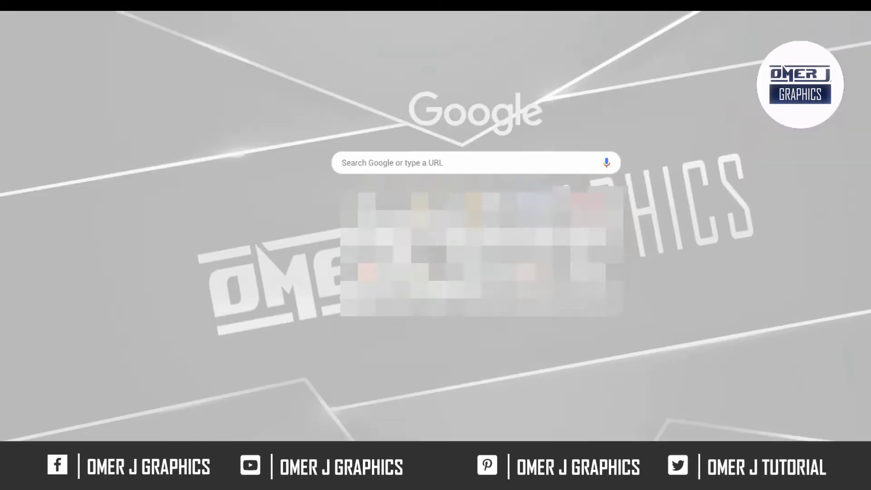
# Step: Switch to a Google page in the browser, search for "3d picture" and browse the image results
pyautogui.write('3')
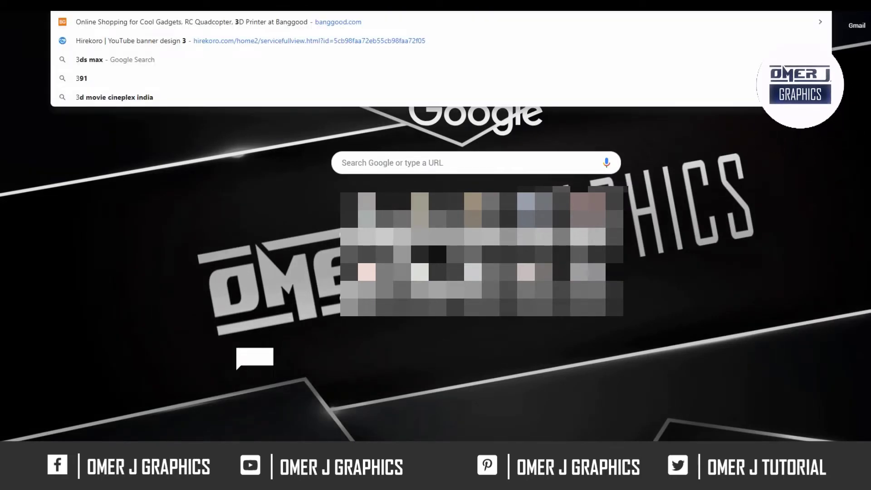
pyautogui.write('d picture')
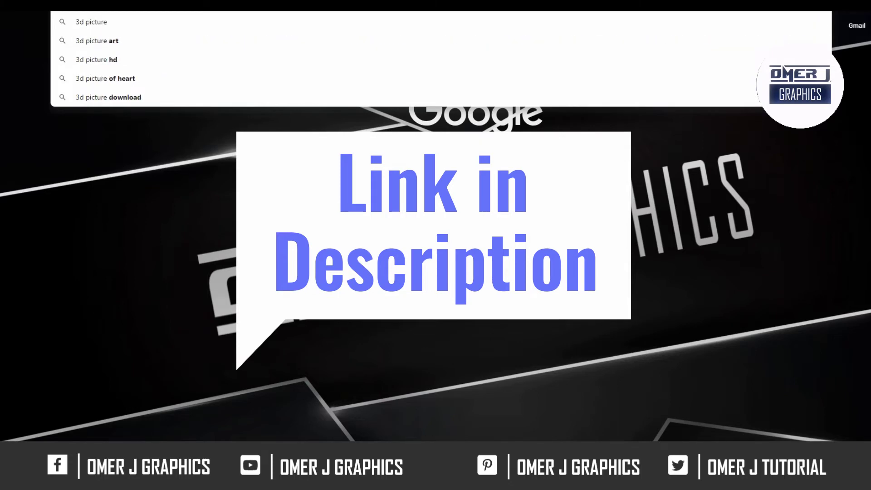
pyautogui.press('Return')
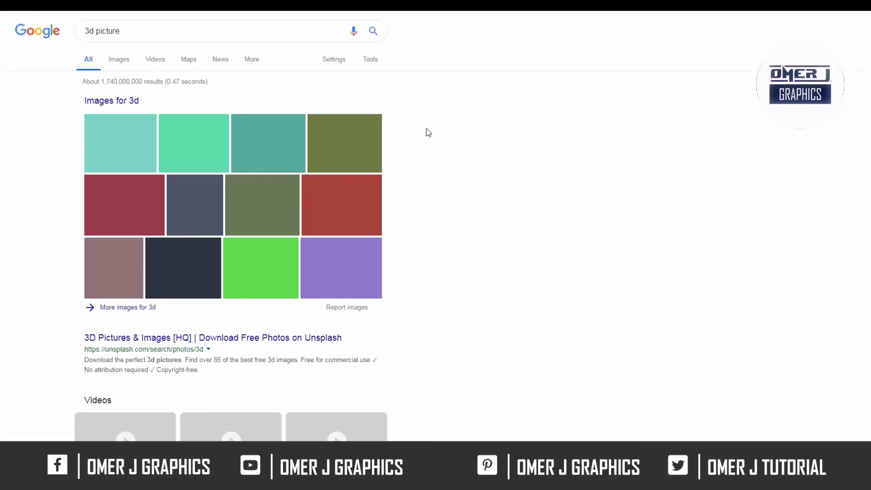
pyautogui.click(117, 60)
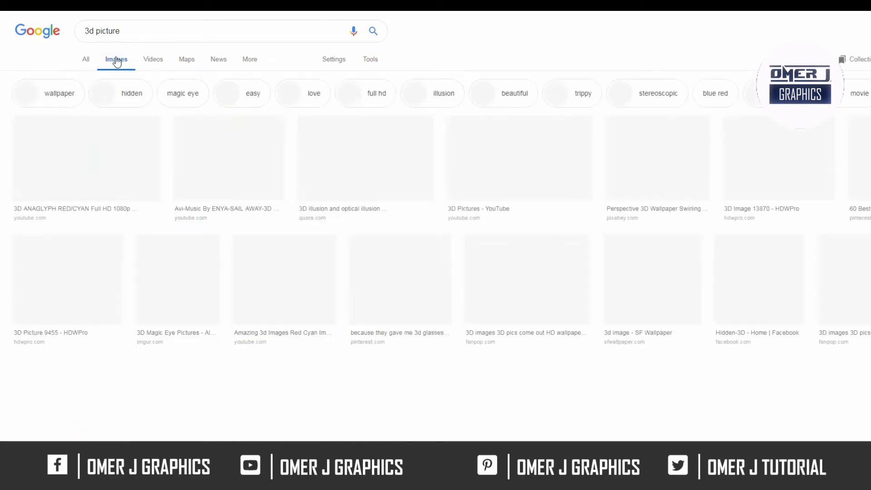
pyautogui.scroll(-4, 426, 193)
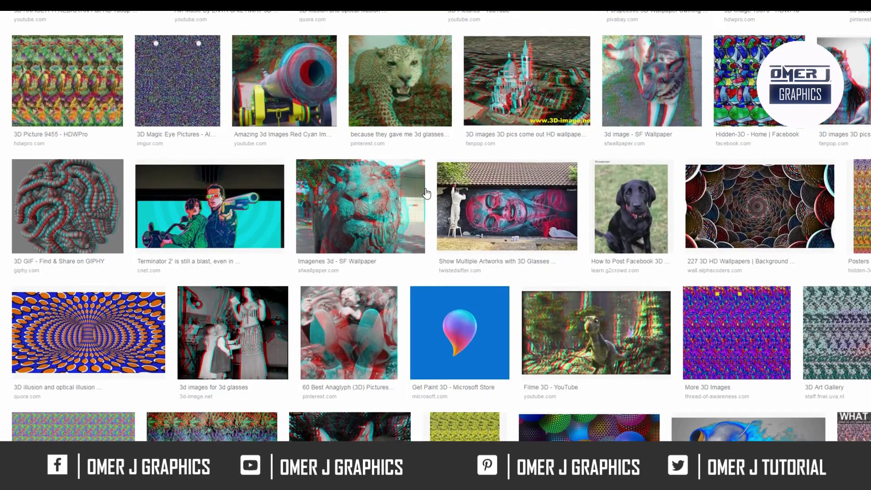
# Step: Open the 3840 x 2160 abstract 3D wallpaper of overlapping discs and save it to the Desktop as JPEG image 696560
pyautogui.click(767, 212)
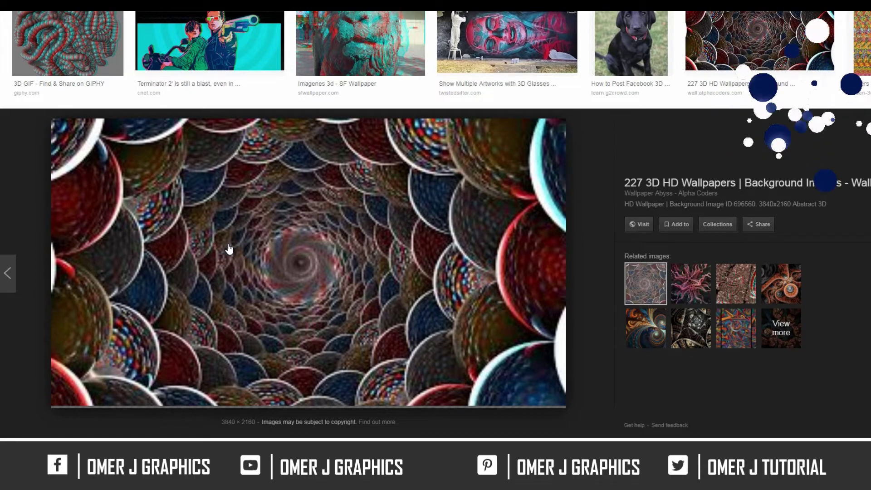
pyautogui.rightClick(211, 220)
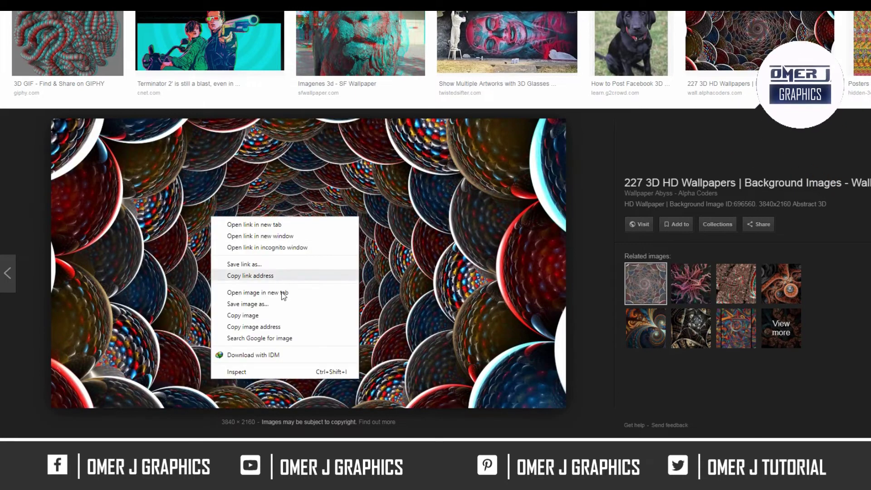
pyautogui.click(254, 304)
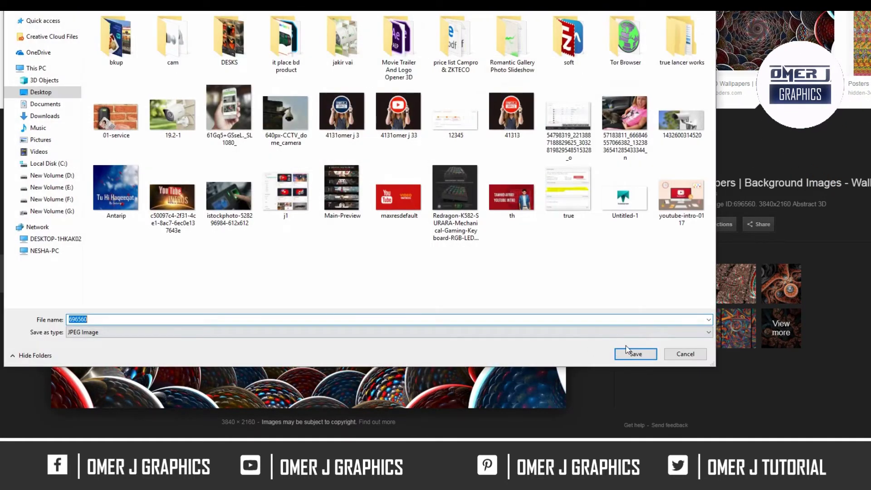
pyautogui.click(640, 357)
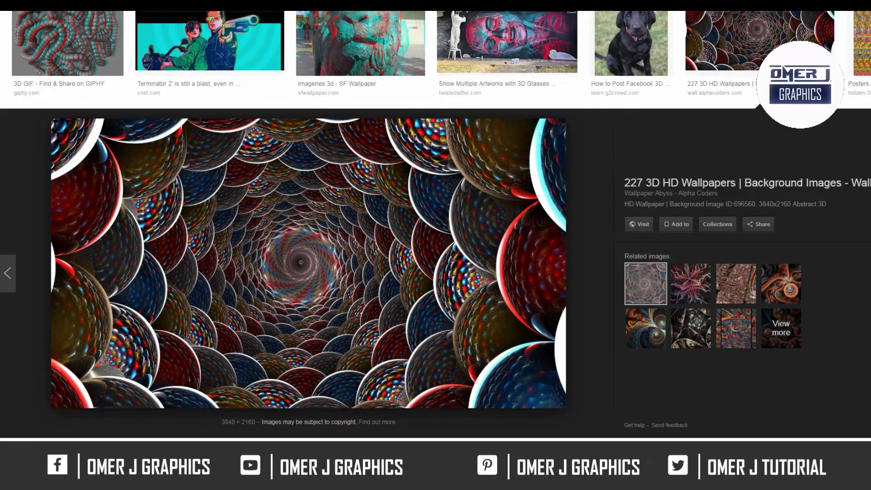
# Step: Show the downloaded 696560 image in its folder and place it into the open Photopea document
pyautogui.rightClick(94, 474)
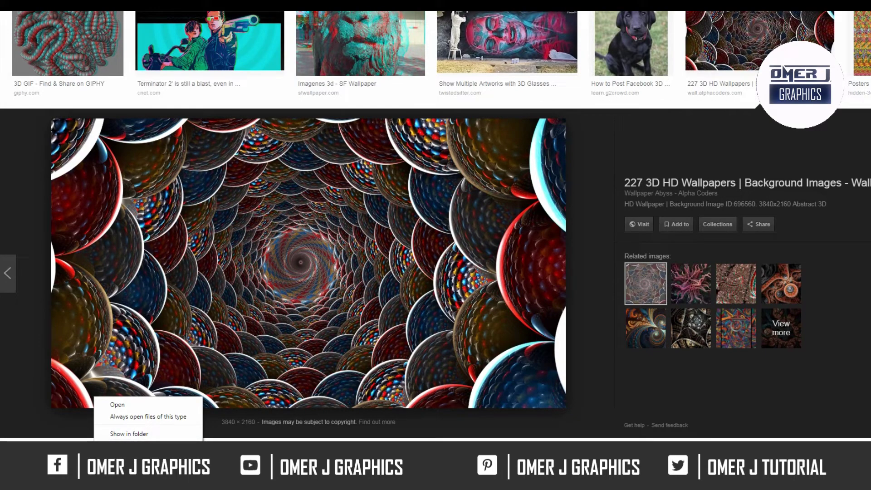
pyautogui.click(129, 434)
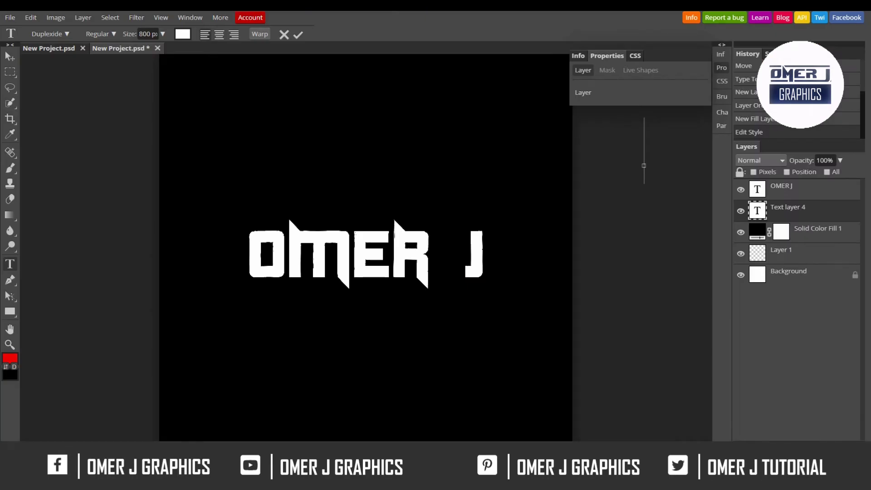
pyautogui.hotkey('alt', 'Tab')
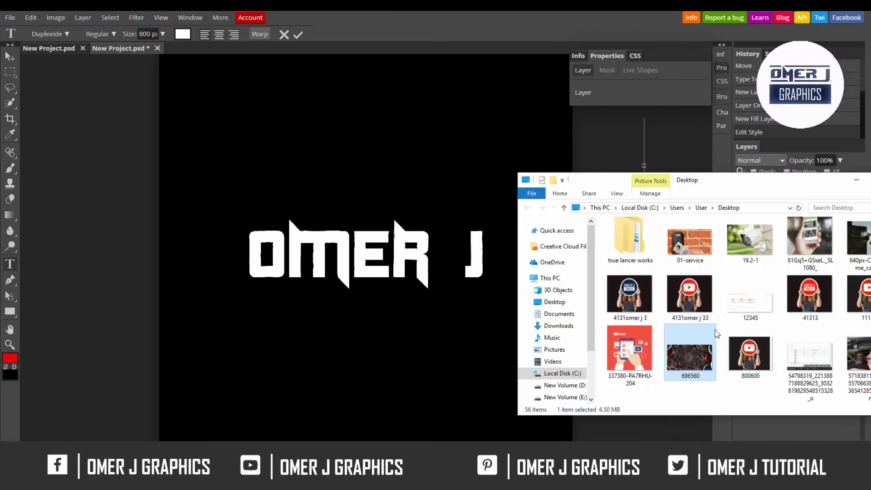
pyautogui.moveTo(686, 369); pyautogui.dragTo(390, 274)
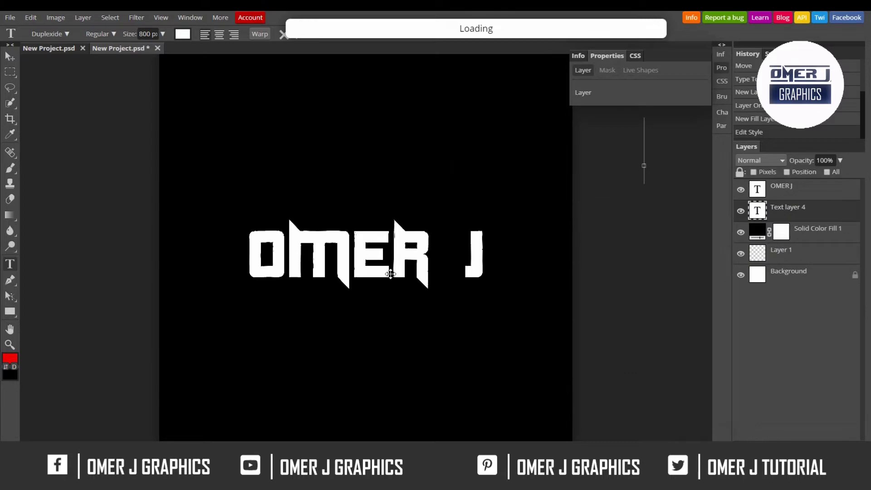
pyautogui.moveTo(294, 178); pyautogui.dragTo(331, 287)
# Step: Delete the empty text layer and move the 696560 image layer above the brand-name text layer
pyautogui.moveTo(777, 209)
pyautogui.mouseDown()
pyautogui.moveTo(779, 184)
pyautogui.moveTo(780, 197)
pyautogui.mouseUp()
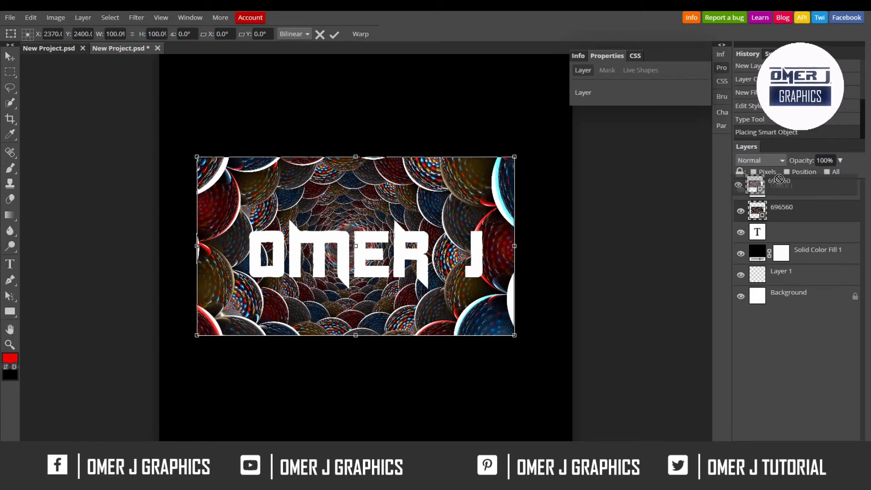
pyautogui.click(782, 231)
pyautogui.press('Delete')
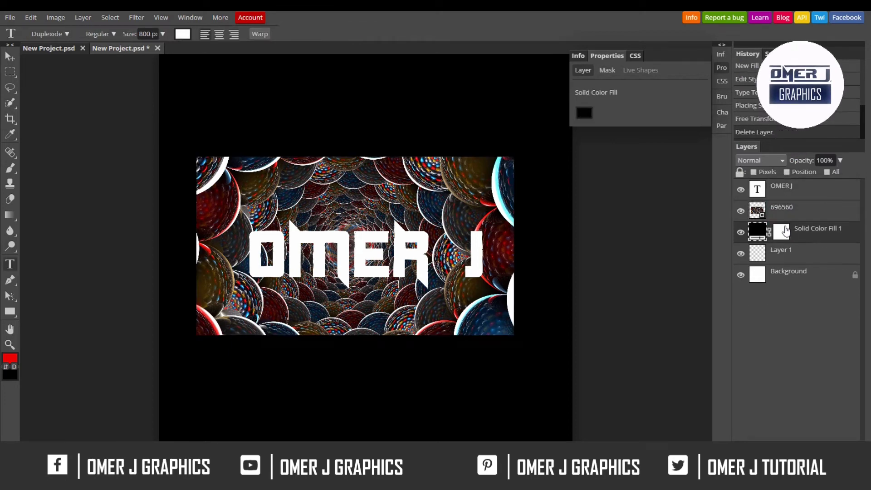
pyautogui.click(782, 207)
pyautogui.moveTo(791, 215); pyautogui.dragTo(761, 185)
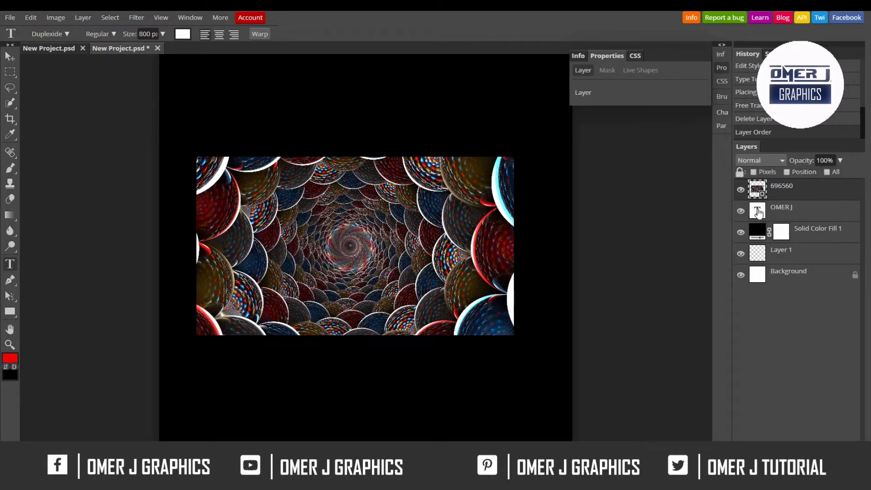
# Step: Set the 696560 layer's blend mode to Linear Burn and reposition the image so it covers the brand-name text
pyautogui.click(10, 57)
pyautogui.moveTo(345, 241)
pyautogui.mouseDown()
pyautogui.moveTo(352, 256)
pyautogui.moveTo(317, 267)
pyautogui.moveTo(337, 252)
pyautogui.moveTo(329, 249)
pyautogui.mouseUp()
pyautogui.click(761, 161)
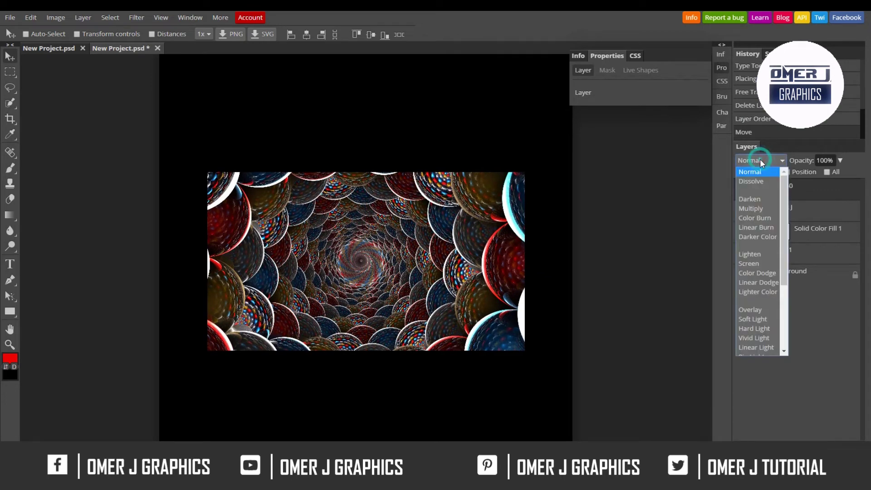
pyautogui.click(756, 181)
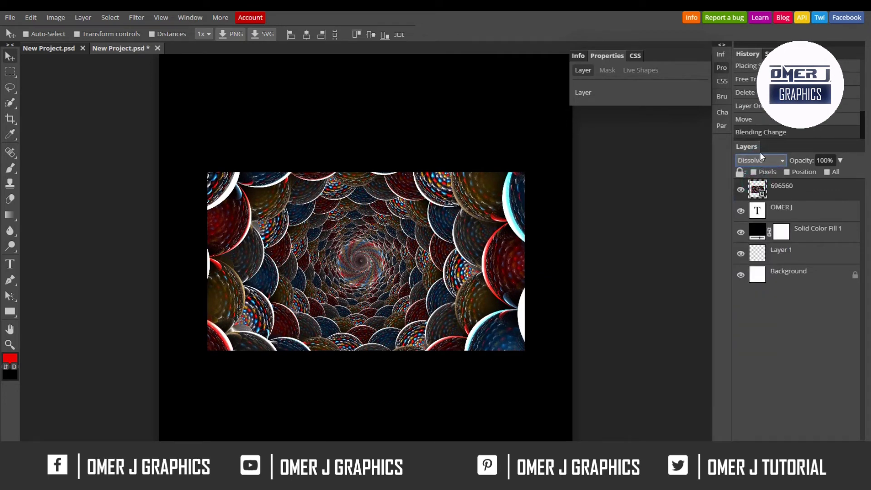
pyautogui.press('Down')
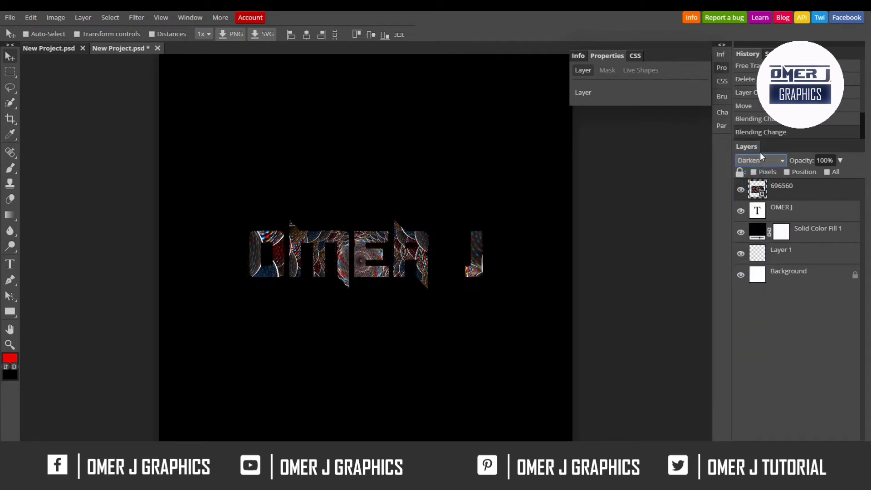
pyautogui.press('Down')
pyautogui.press('Down')
pyautogui.press('Up')
pyautogui.press('Down')
pyautogui.press('Down')
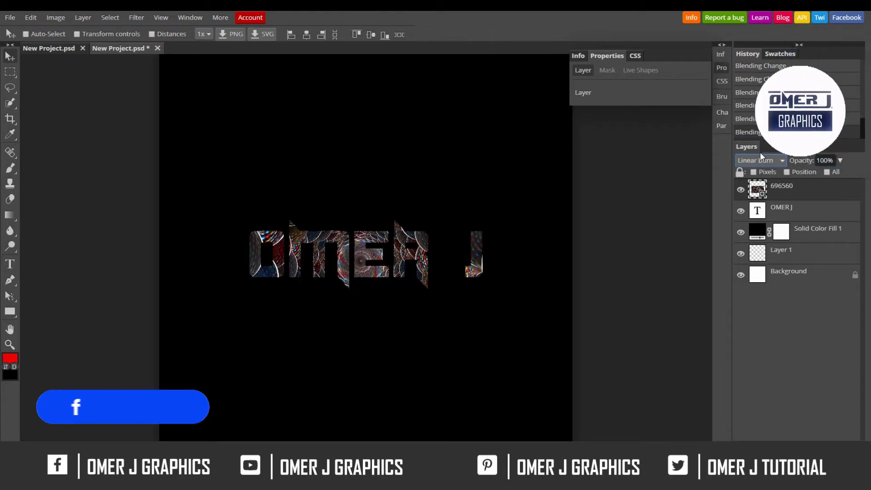
pyautogui.moveTo(306, 236)
pyautogui.mouseDown()
pyautogui.moveTo(279, 221)
pyautogui.moveTo(360, 260)
pyautogui.moveTo(318, 242)
pyautogui.moveTo(323, 218)
pyautogui.moveTo(318, 230)
pyautogui.mouseUp()
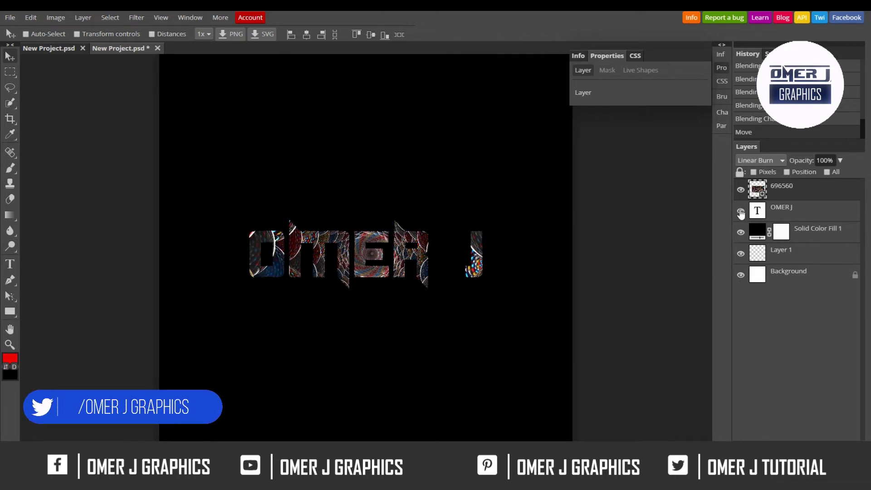
# Step: Hide the image, Solid Color Fill and Background layers to view the text alone, and show the fill and image layers again
pyautogui.click(744, 194)
pyautogui.click(741, 233)
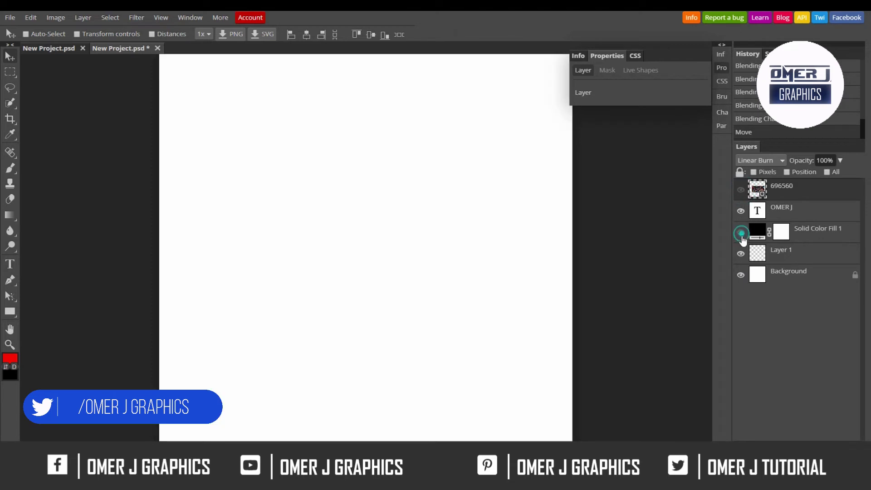
pyautogui.click(740, 253)
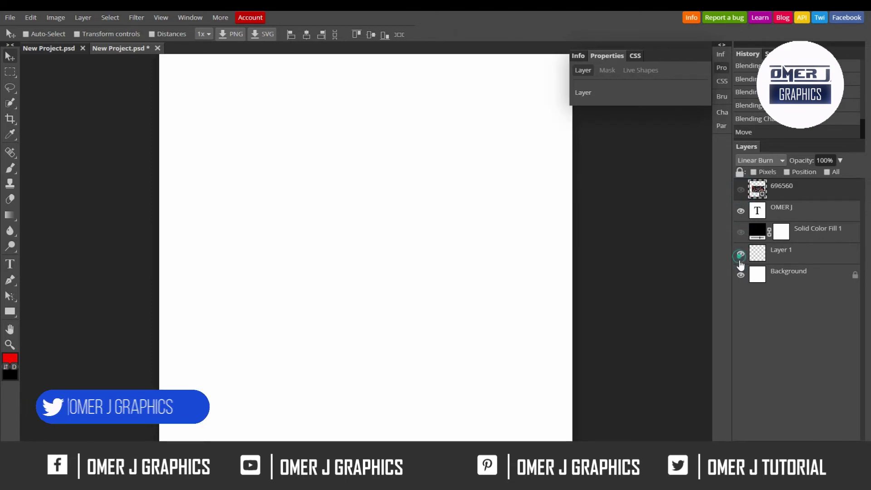
pyautogui.click(740, 274)
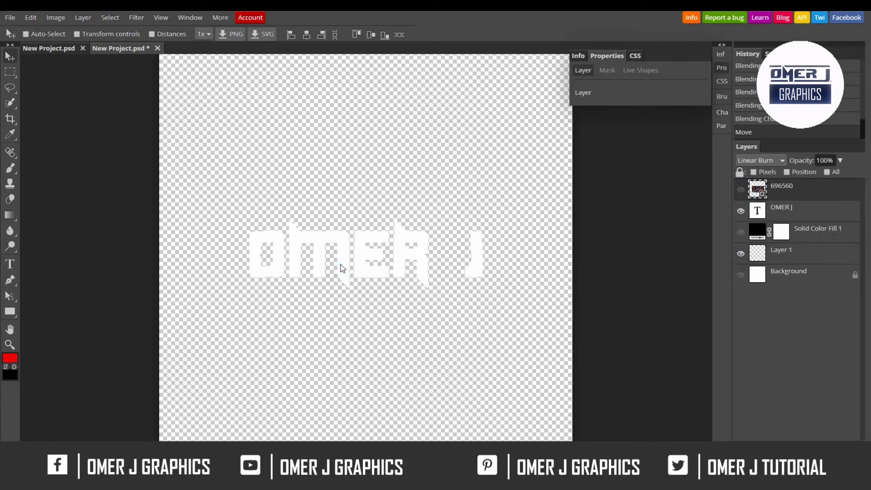
pyautogui.click(741, 233)
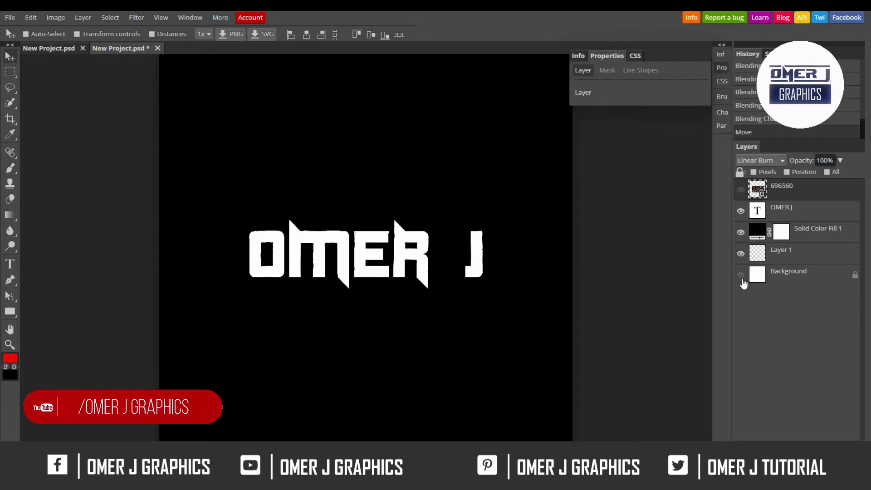
pyautogui.click(741, 190)
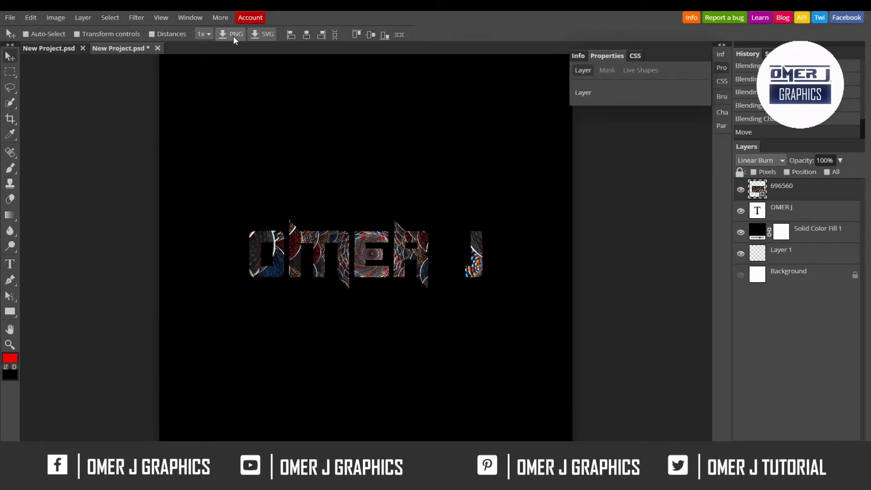
# Step: Export the design as a PNG at 5000 x 5000 px with 100% quality
pyautogui.click(203, 34)
pyautogui.click(375, 19)
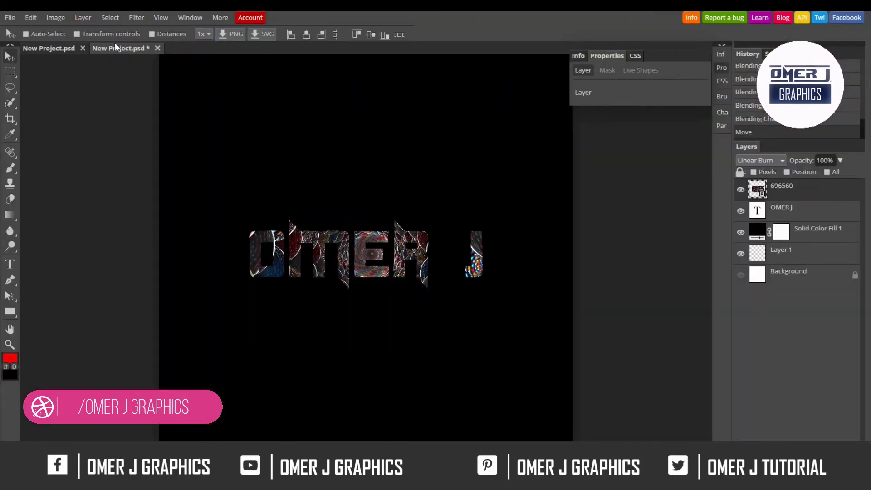
pyautogui.click(10, 18)
pyautogui.moveTo(55, 165)
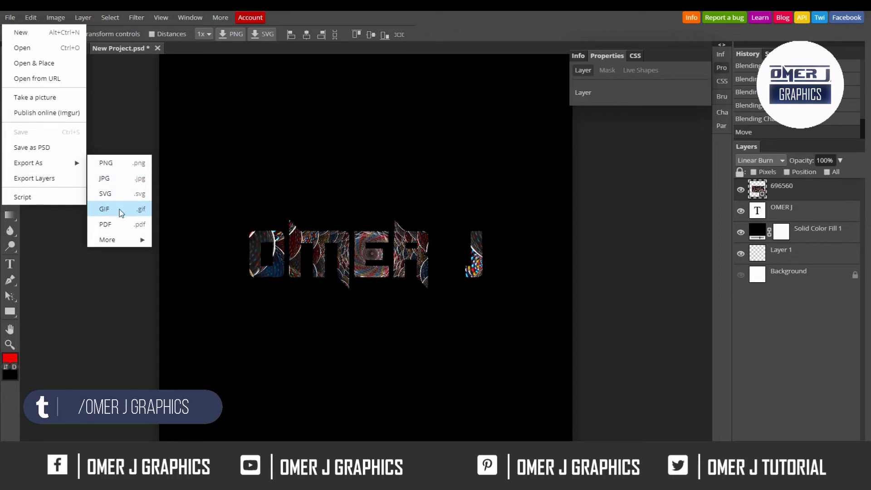
pyautogui.click(115, 165)
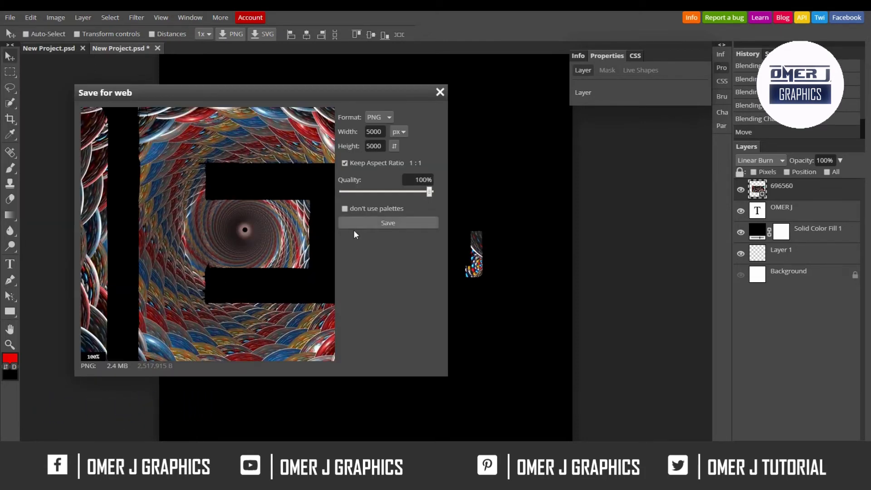
pyautogui.click(388, 224)
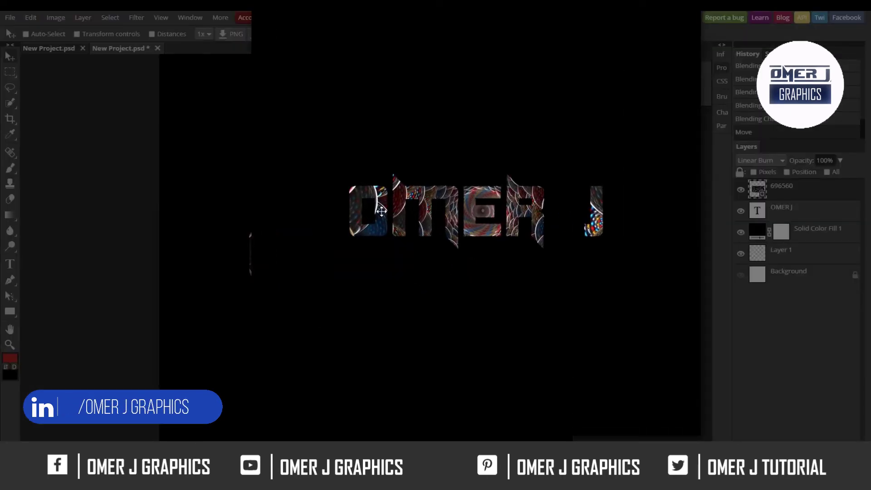
# Step: Examine the exported picture's textured lettering close up and in full view
pyautogui.scroll(5, 233, 175)
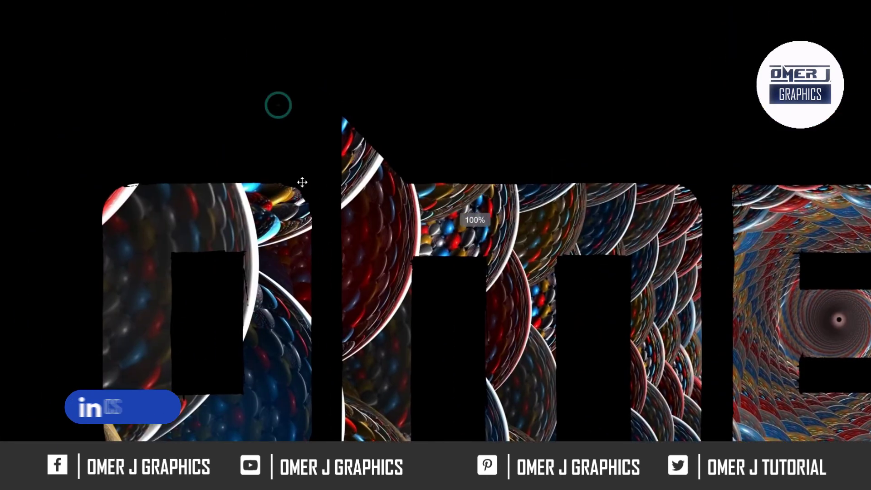
pyautogui.scroll(7, 375, 181)
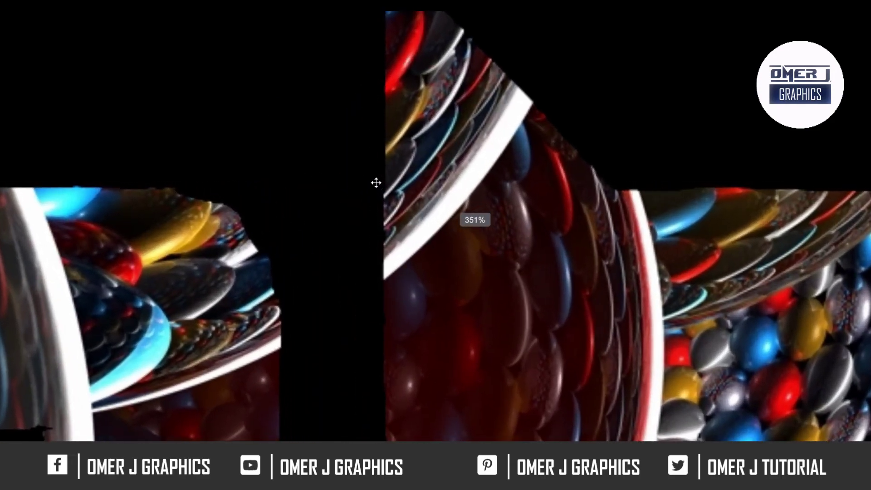
pyautogui.scroll(-7, 410, 231)
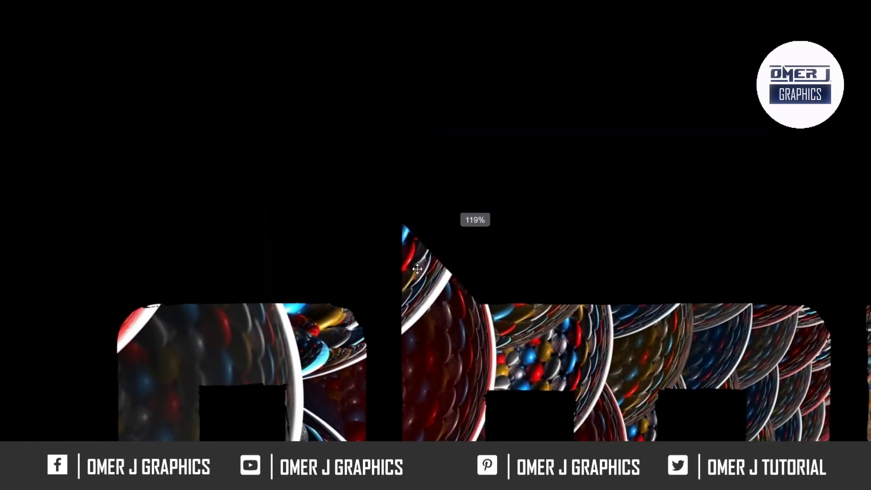
pyautogui.scroll(-5, 428, 319)
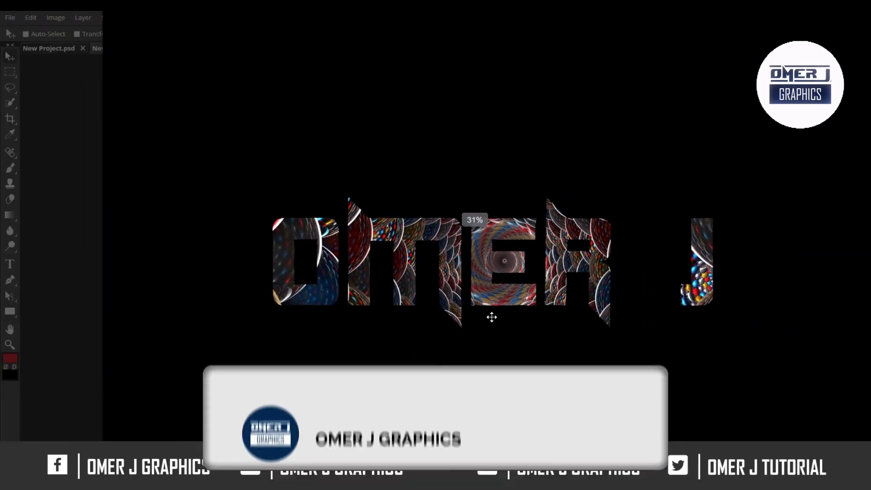
pyautogui.scroll(-7, 491, 315)
pyautogui.scroll(6, 505, 214)
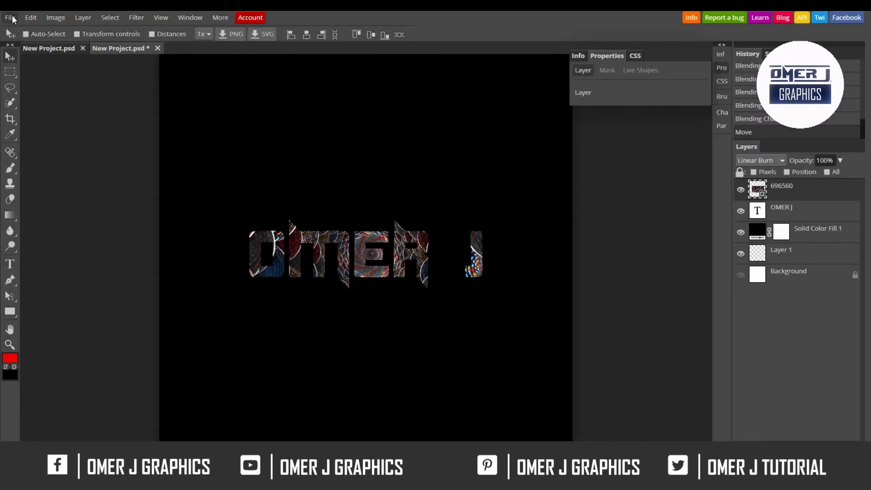
# Step: Start a new project with the FB Page Cover preset (1640 x 664 px) and open the dark navy "What Is Love?" template
pyautogui.click(10, 17)
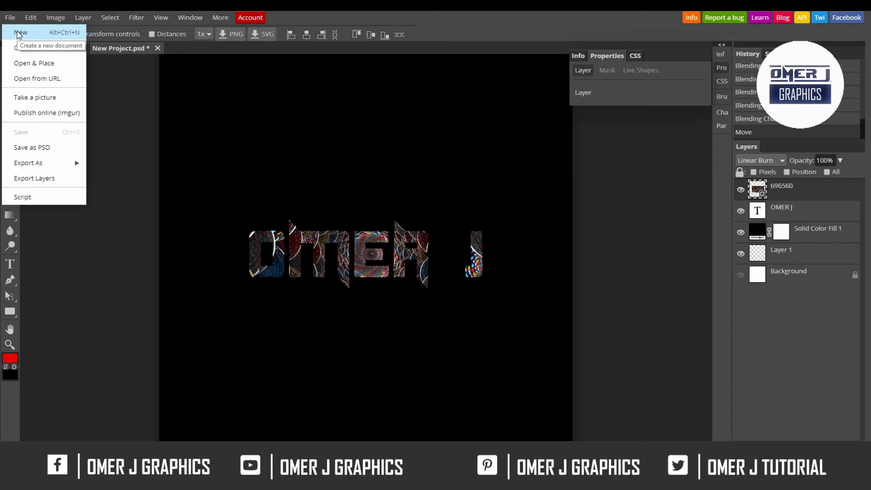
pyautogui.click(19, 33)
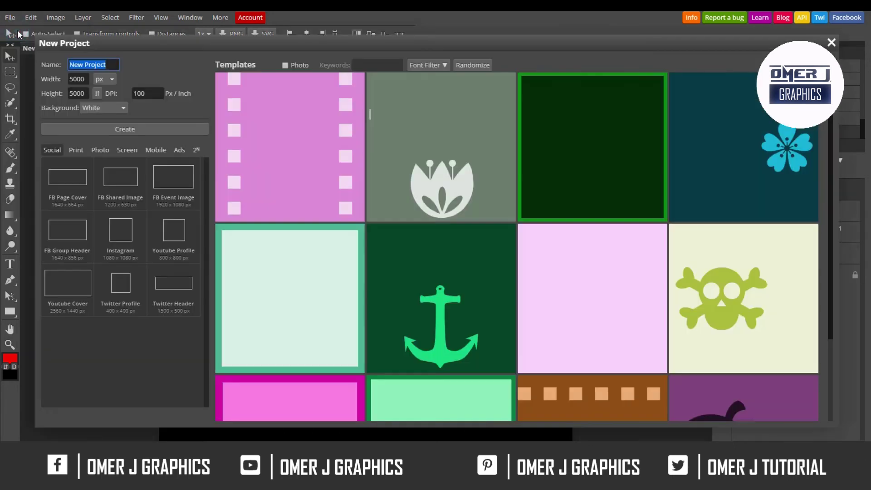
pyautogui.click(76, 179)
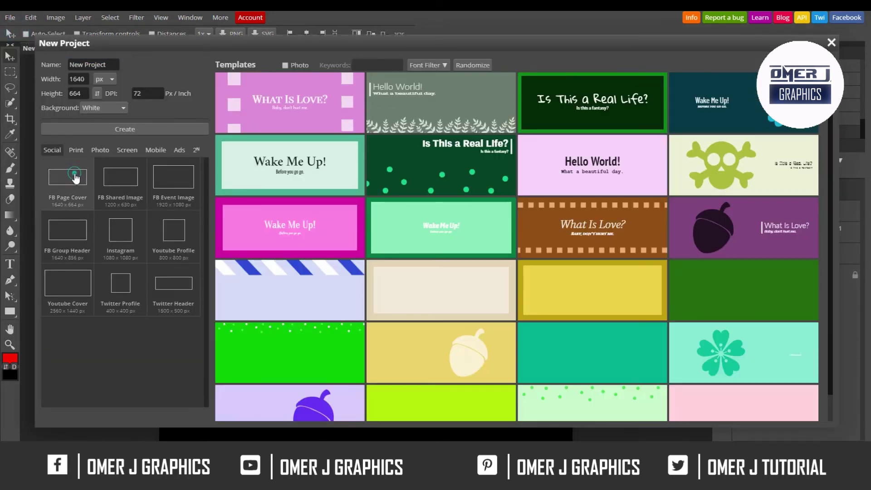
pyautogui.scroll(-1, 659, 222)
pyautogui.scroll(-1, 659, 221)
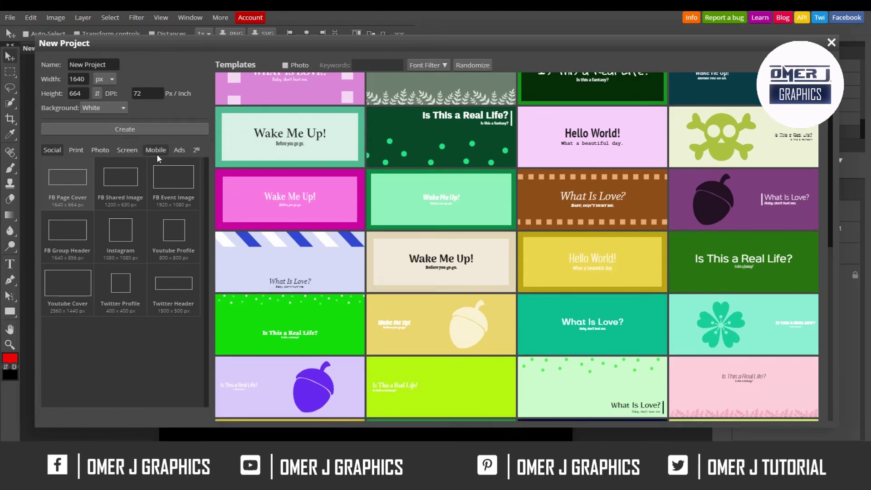
pyautogui.scroll(-10, 545, 216)
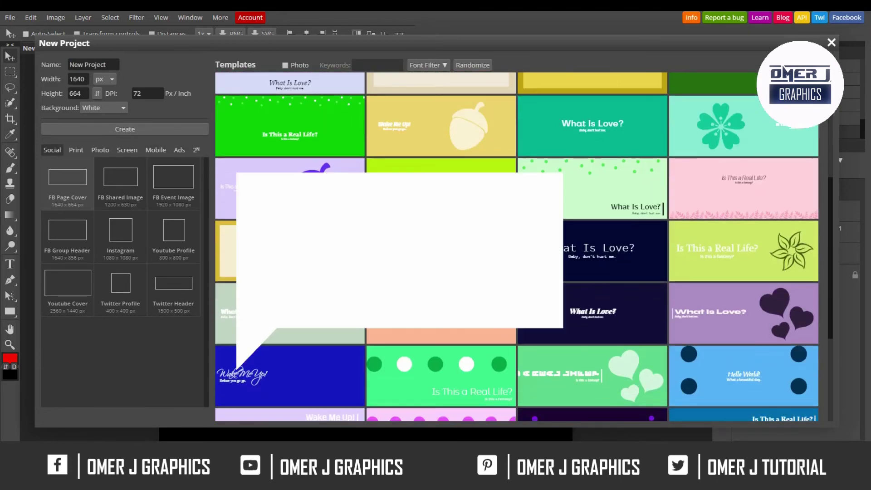
pyautogui.scroll(3, 545, 215)
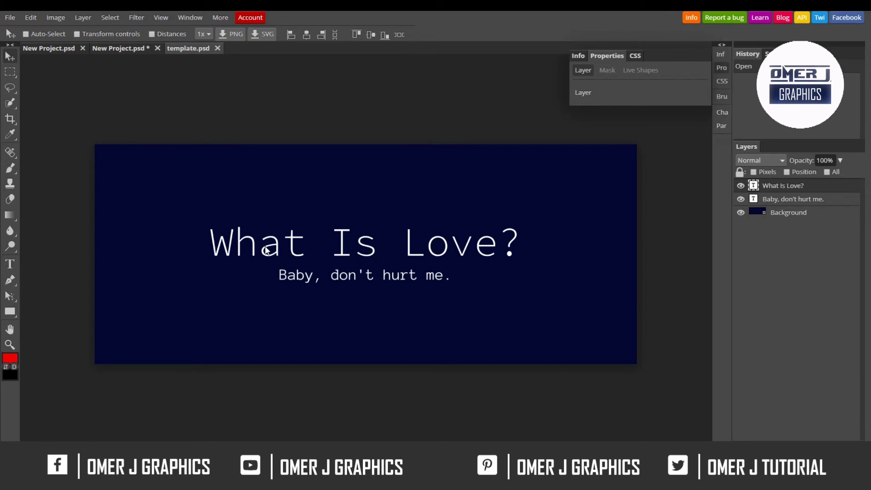
# Step: Replace the template's "What Is Love?" headline with "your text"
pyautogui.rightClick(6, 275)
pyautogui.click(10, 264)
pyautogui.click(282, 245)
pyautogui.hotkey('ctrl', 'a')
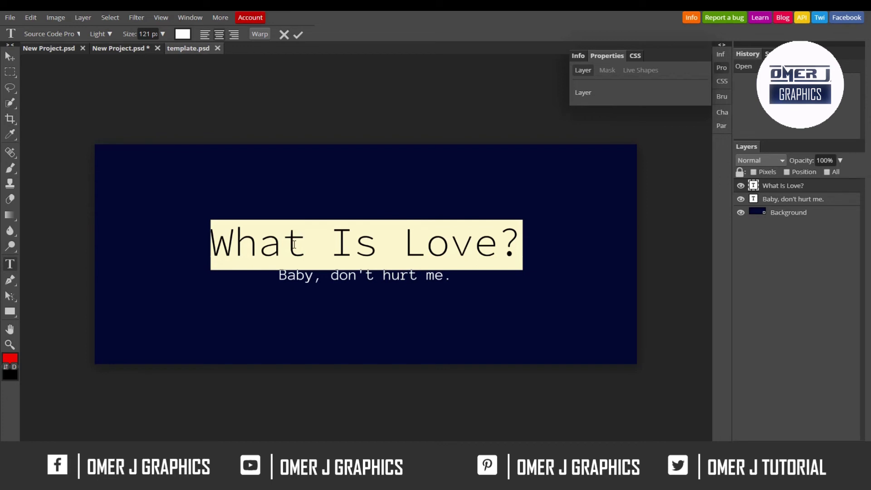
pyautogui.write('your text')
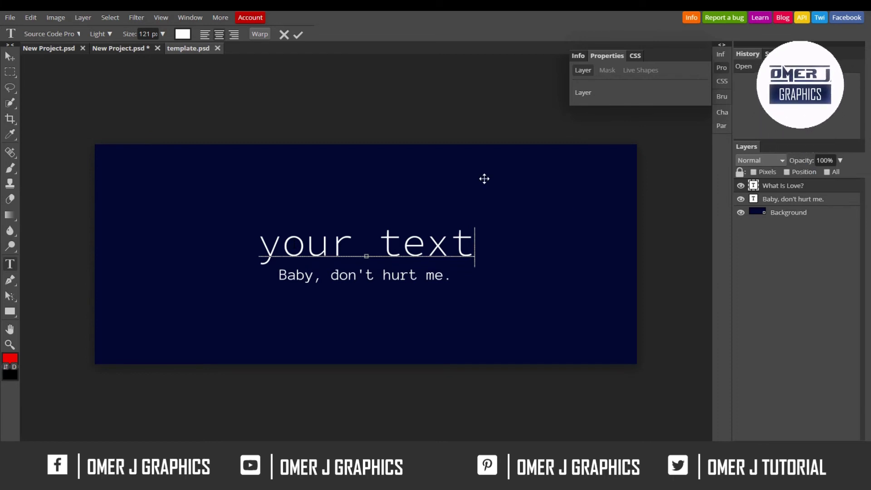
pyautogui.scroll(1, 415, 349)
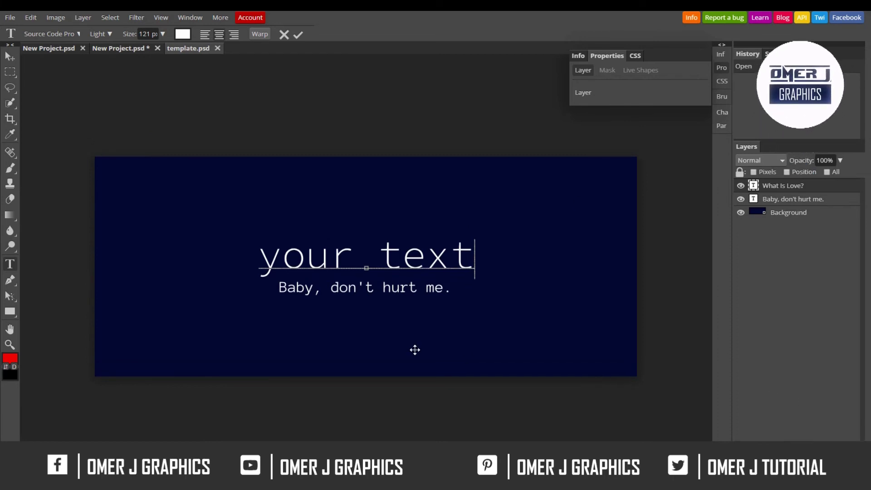